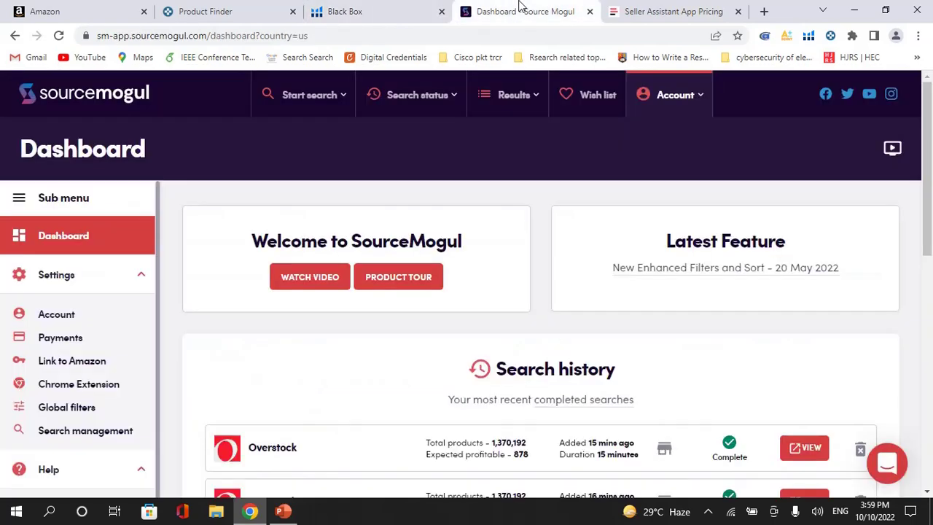
Look over the open sourcing tools: Keepa Product Finder, Helium 10 Black Box, the SourceMogul dashboard and the Seller Assistant App pricing page
left_click(606, 10)
left_click(509, 7)
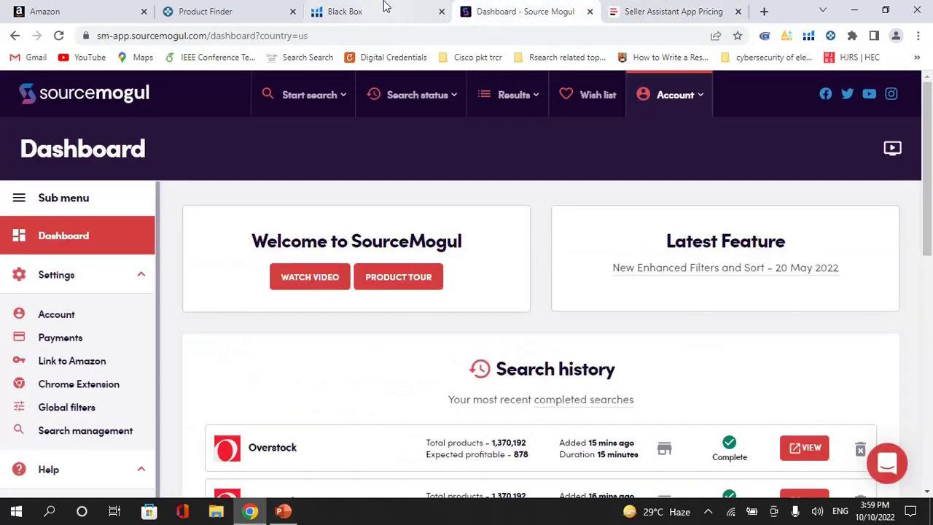
left_click(382, 7)
left_click(248, 7)
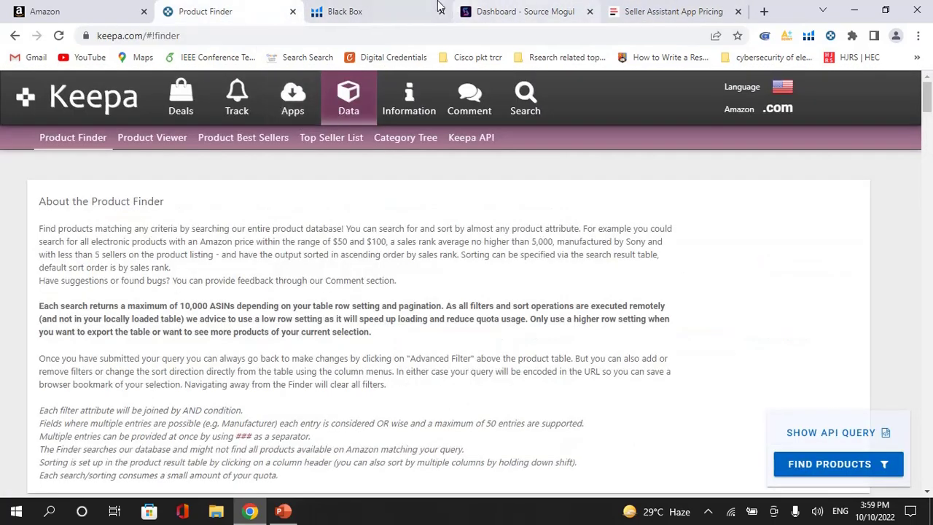
left_click(381, 7)
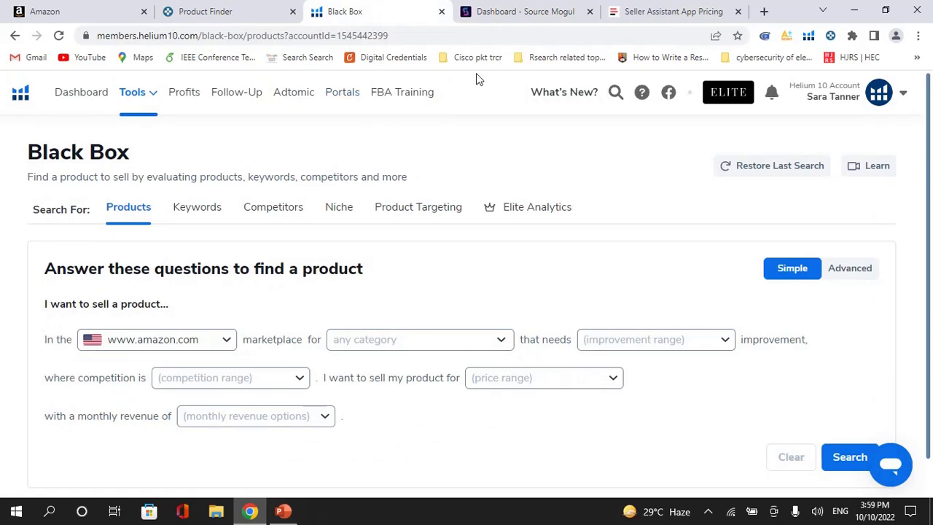
left_click(543, 10)
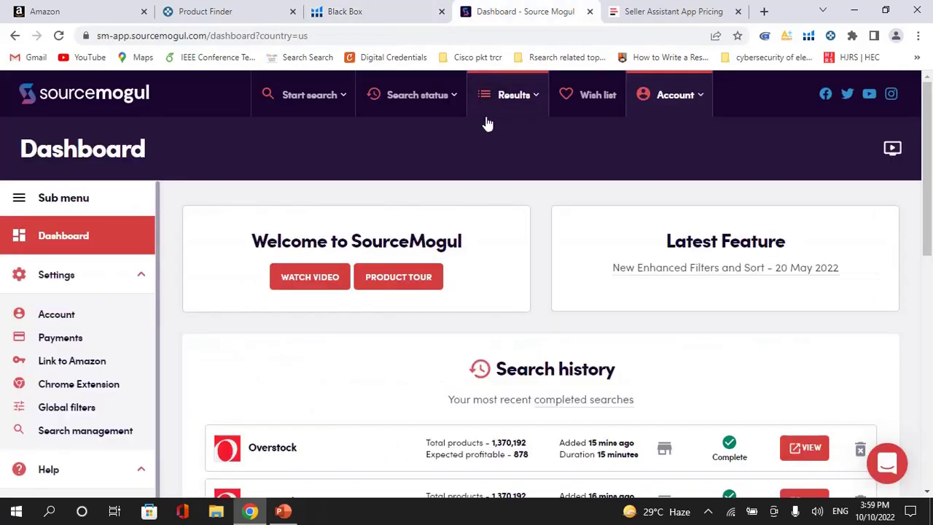
left_click(645, 7)
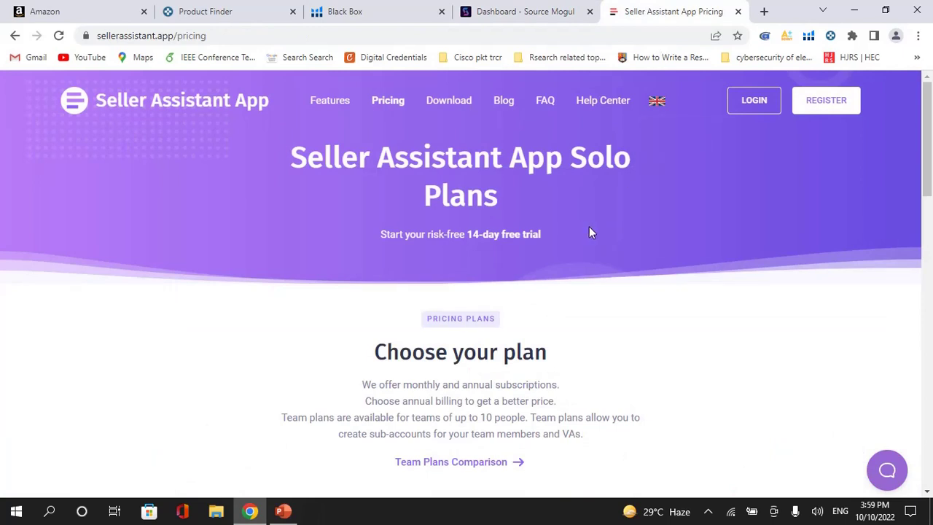
left_click(531, 9)
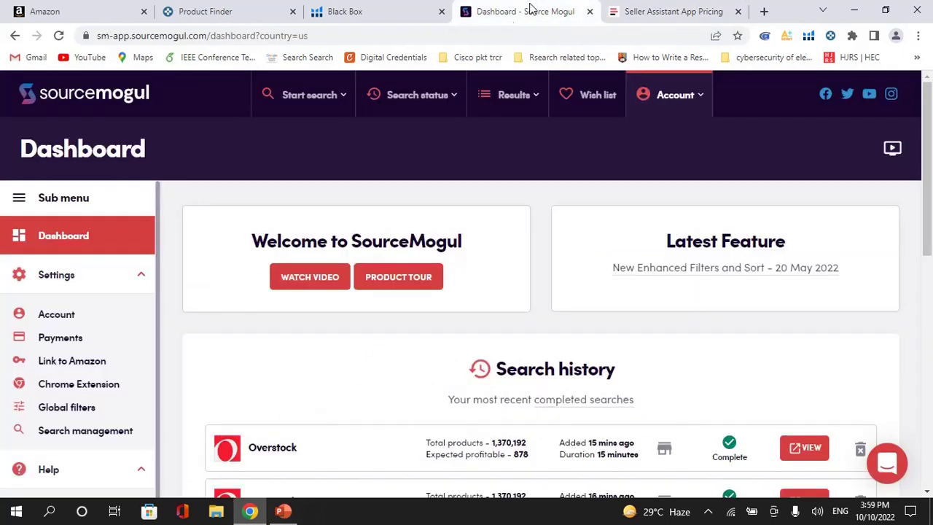
left_click(401, 19)
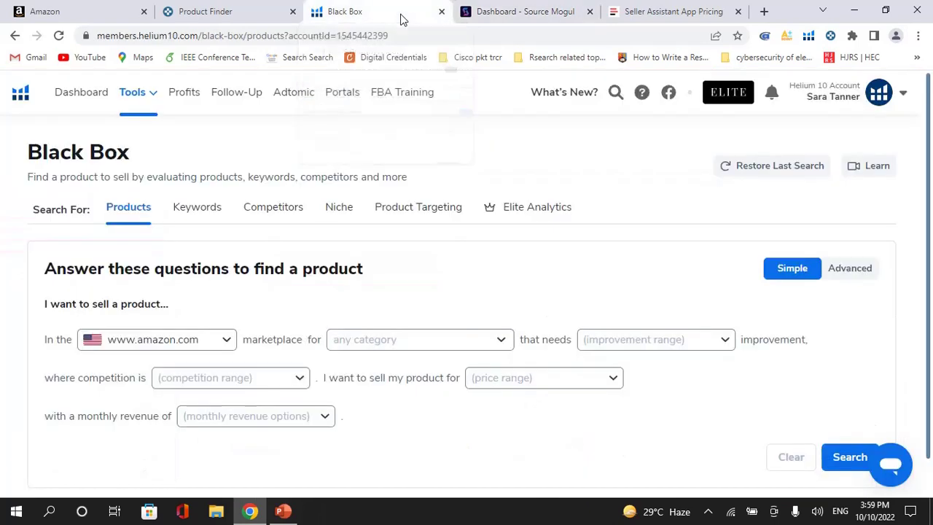
left_click(252, 13)
left_click(492, 6)
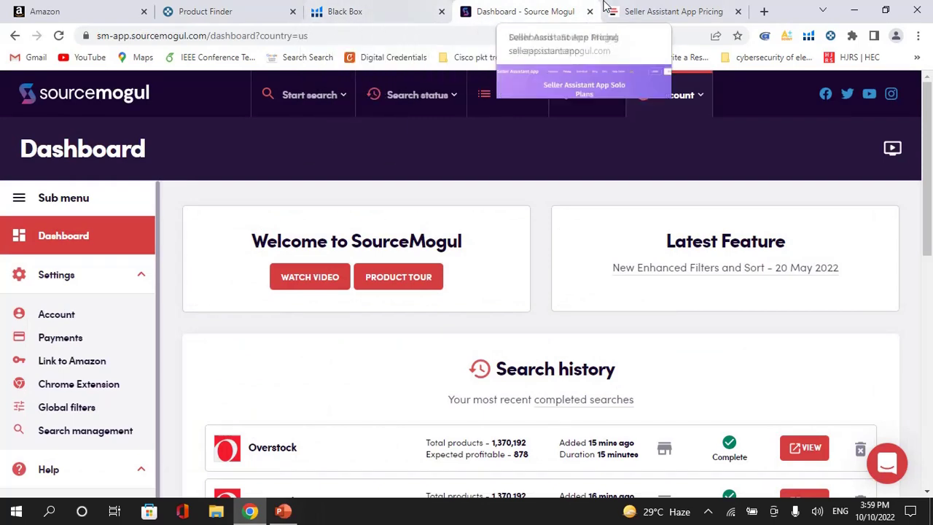
Open the Seller Assistant App pricing page and highlight the Solo Plans heading and the 14-day free trial line
left_click(654, 8)
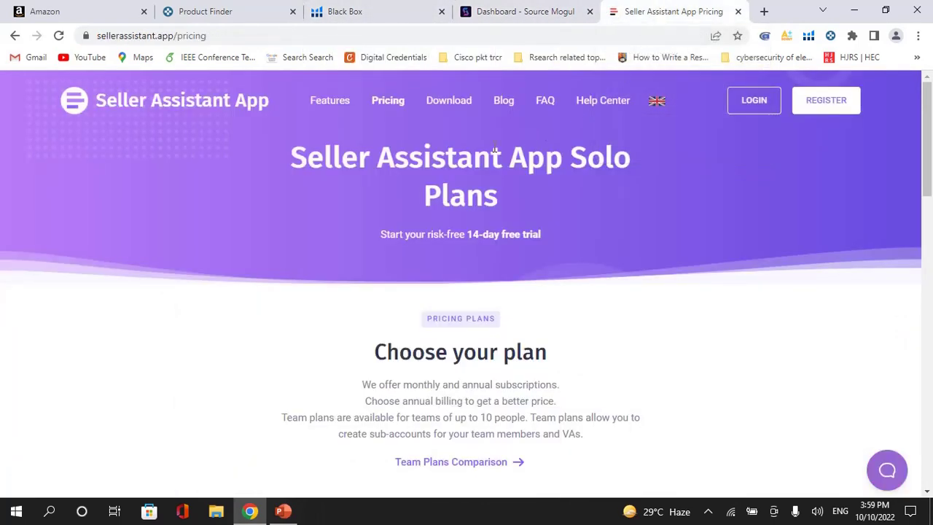
left_click_drag(296, 158, 512, 195)
left_click_drag(381, 232, 541, 234)
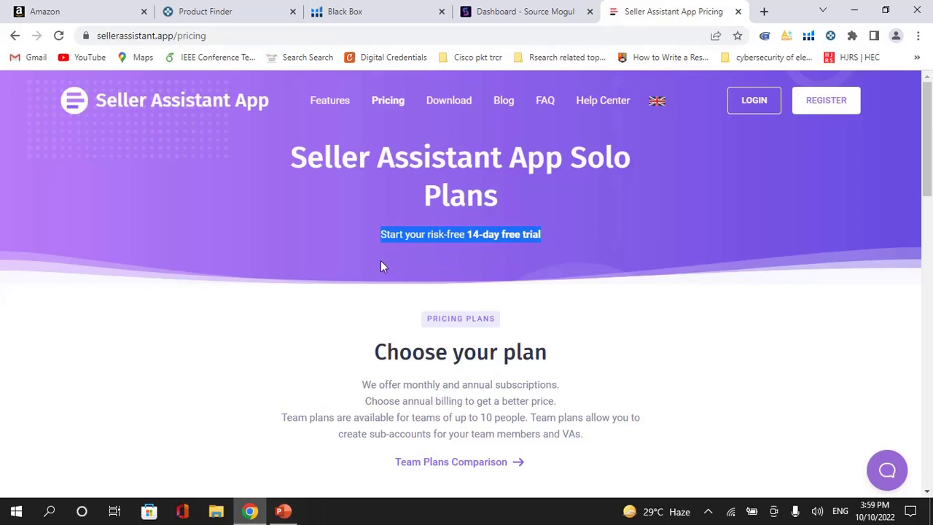
left_click(542, 235)
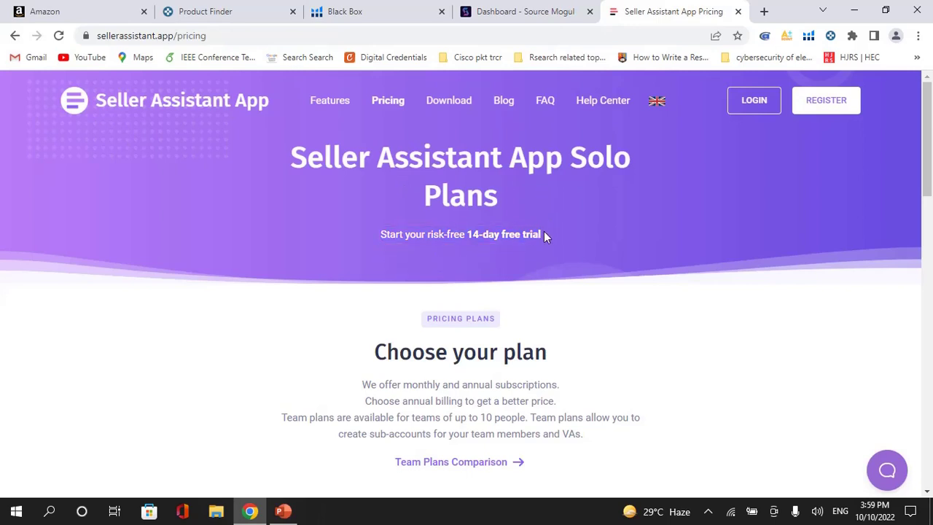
left_click_drag(544, 231, 379, 228)
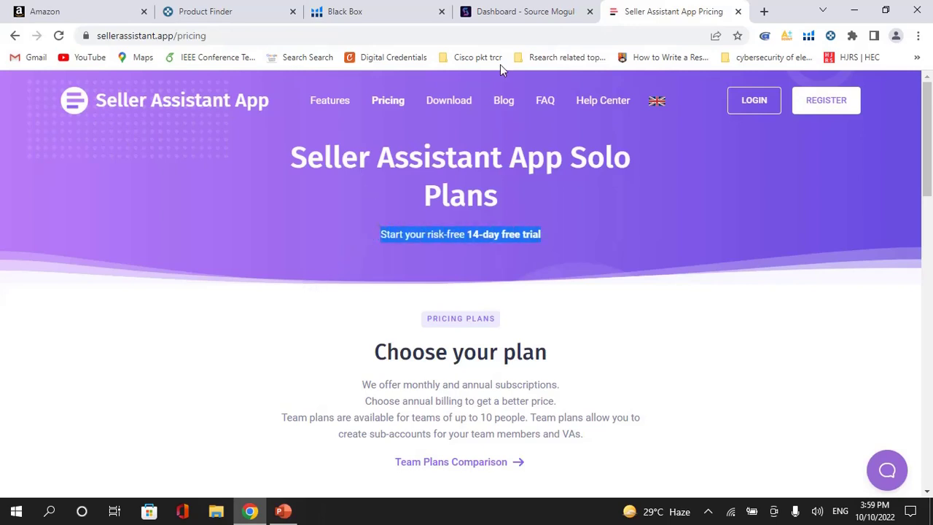
Return to the SourceMogul dashboard and open the product search by retailer
left_click(531, 16)
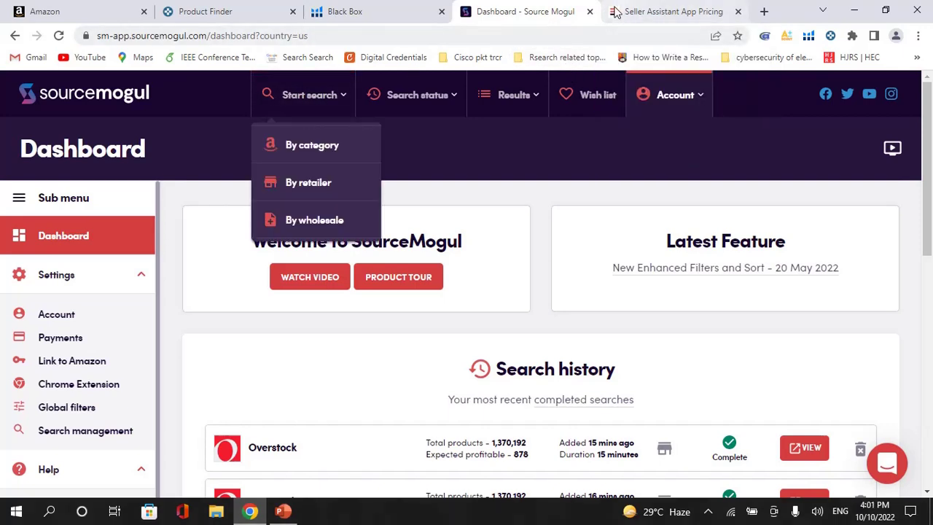
left_click(656, 11)
left_click(558, 9)
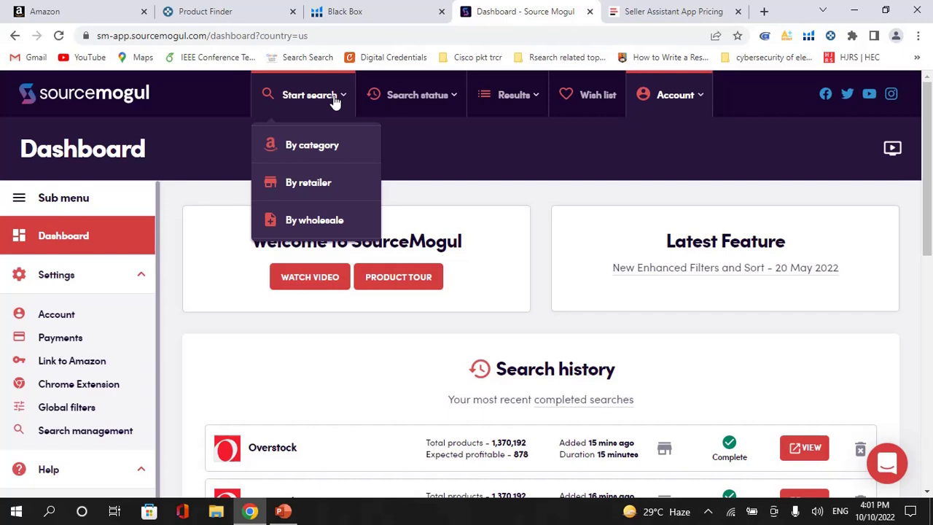
left_click(309, 183)
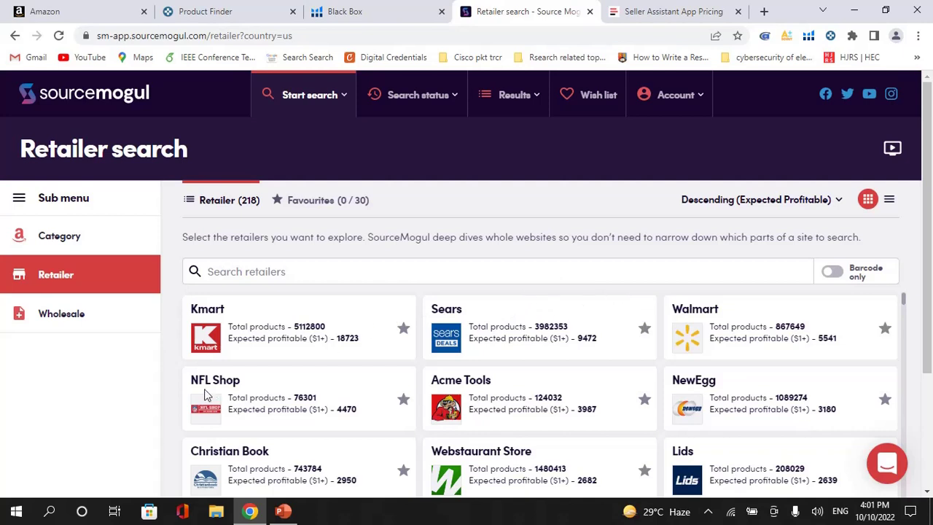
Switch to the search by category and browse the full list of Amazon categories
left_click(346, 100)
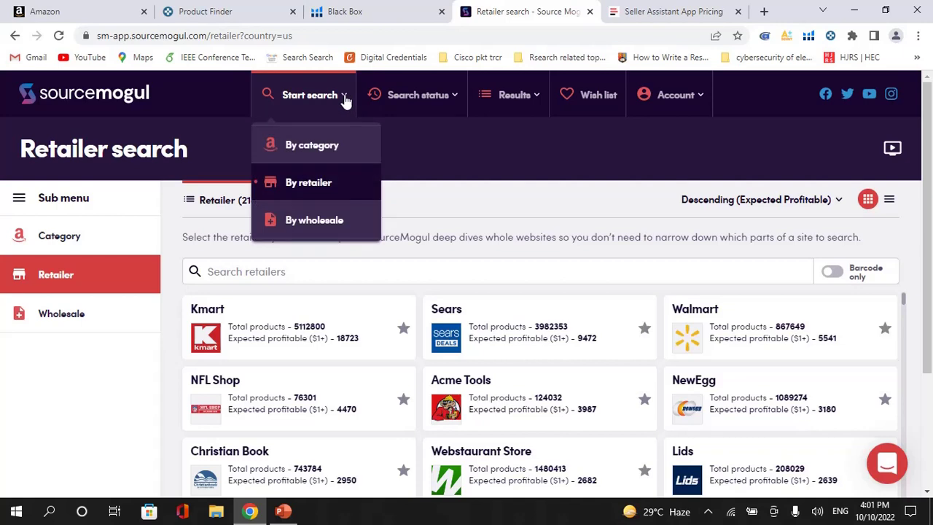
left_click(326, 150)
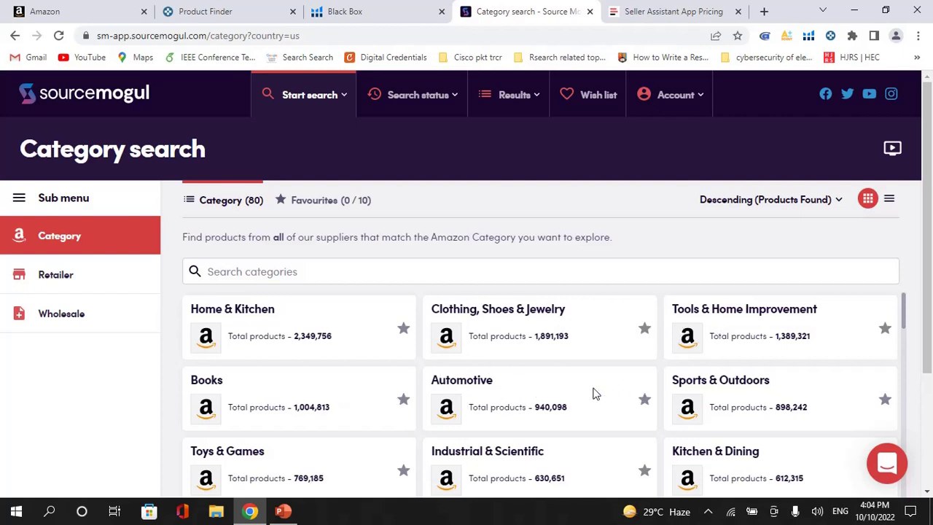
scroll(467, 339, "down", 2)
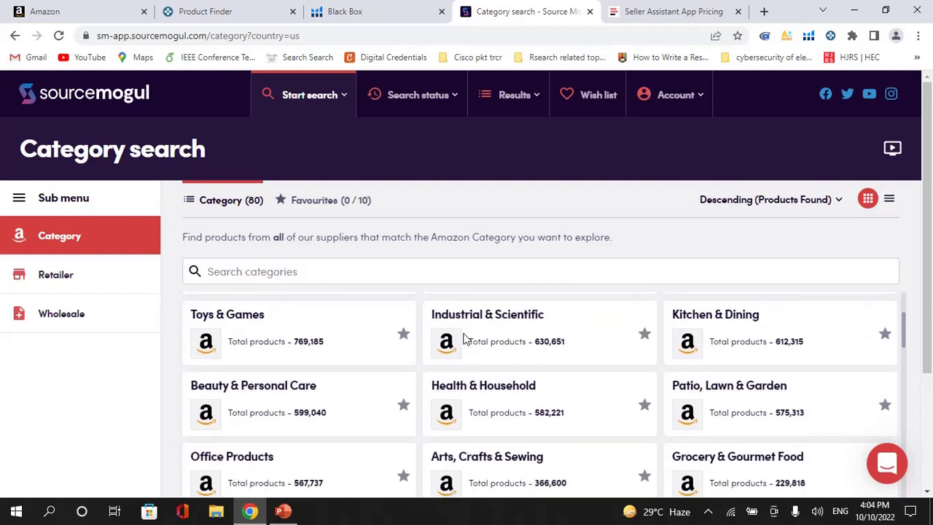
scroll(465, 340, "up", 2)
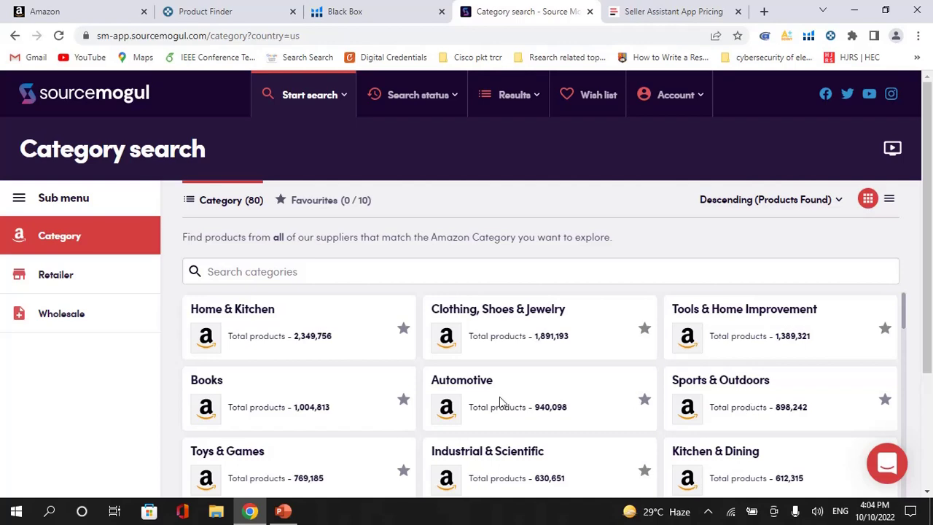
scroll(458, 381, "down", 10)
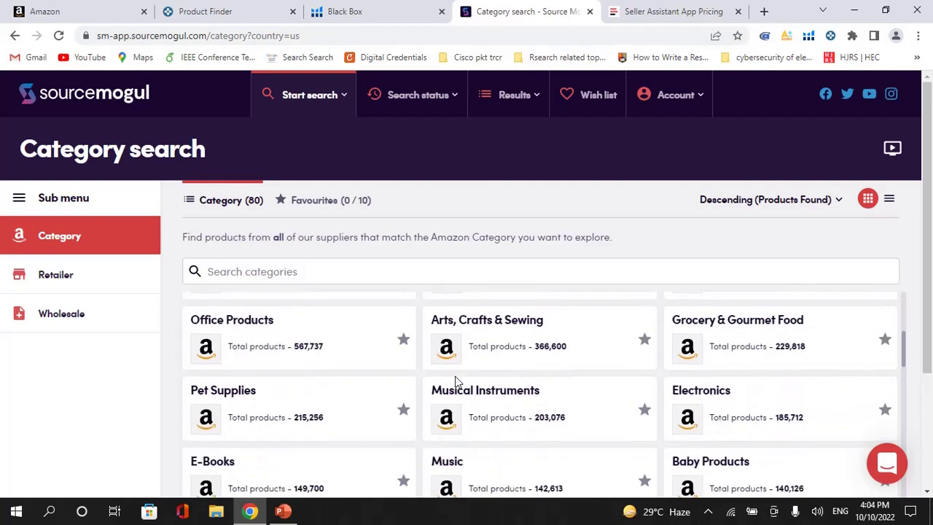
scroll(458, 381, "down", 15)
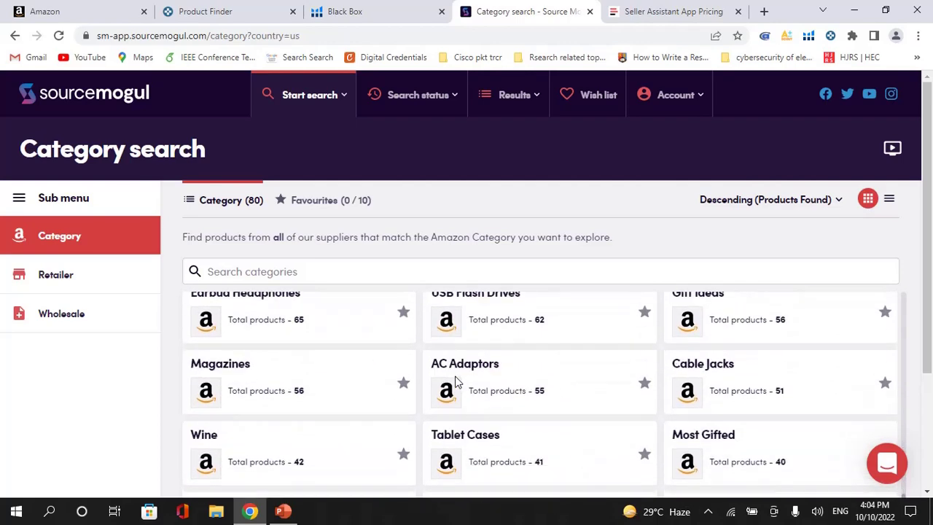
scroll(458, 381, "up", 20)
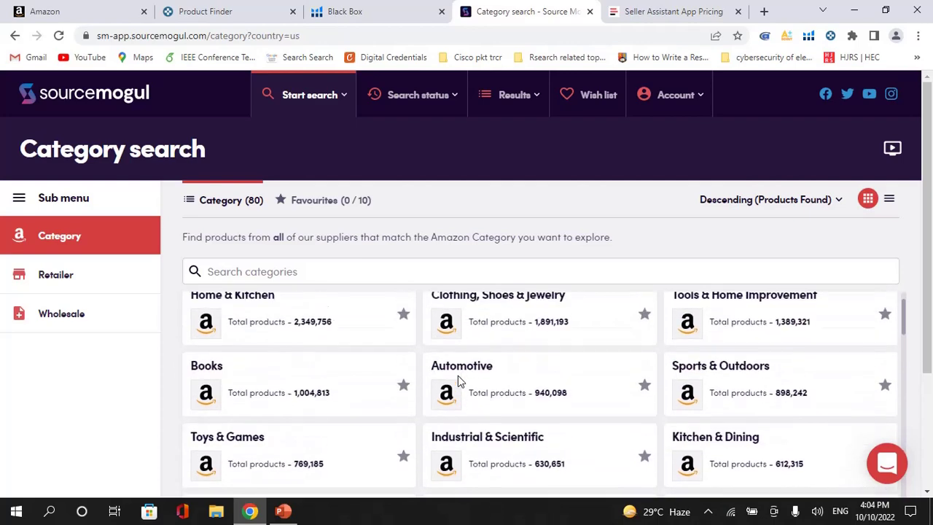
Open the category results of the completed searches
mouse_move(330, 102)
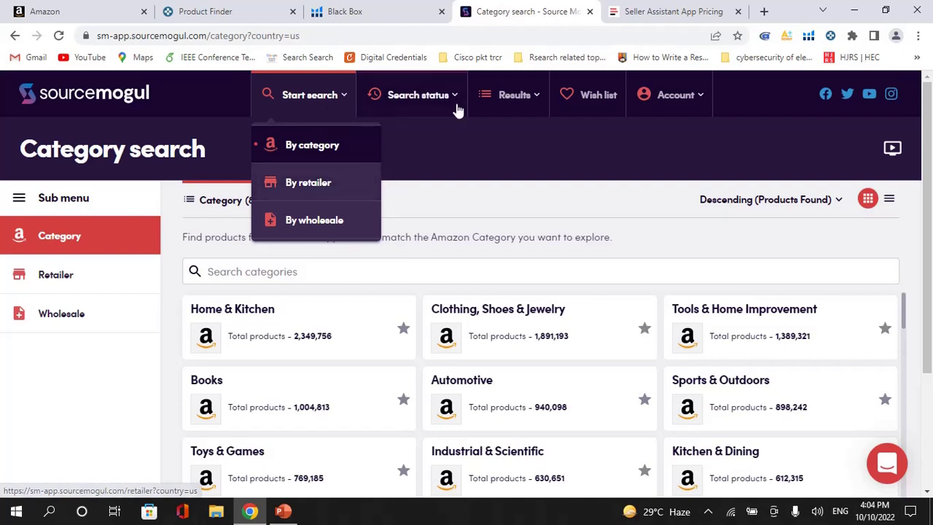
mouse_move(456, 95)
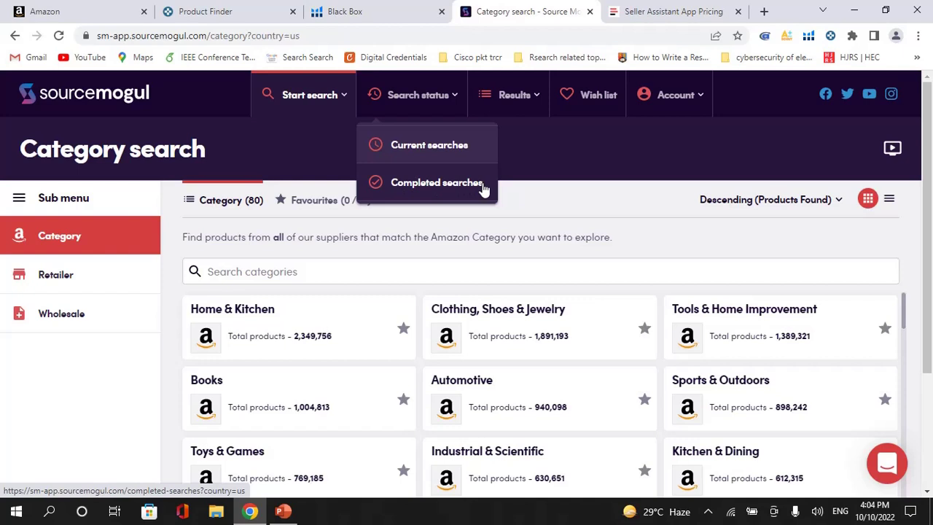
mouse_move(537, 98)
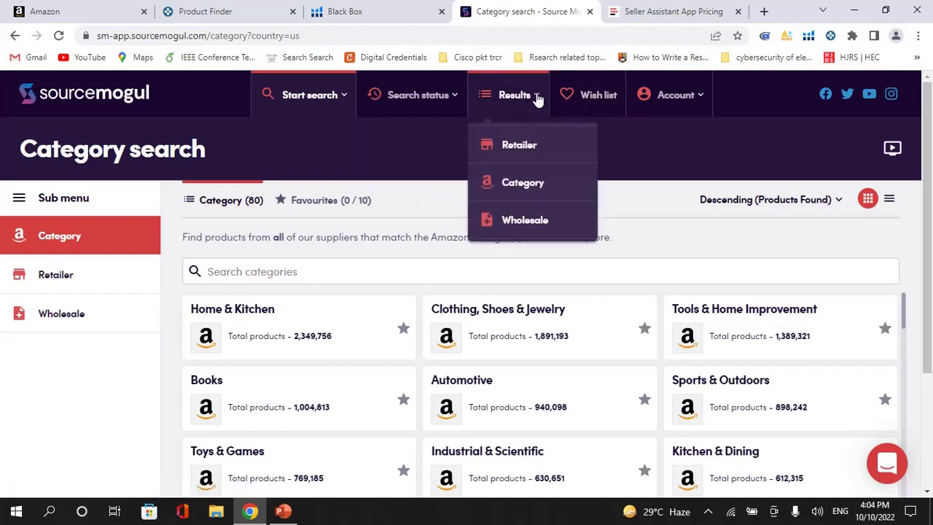
left_click(521, 186)
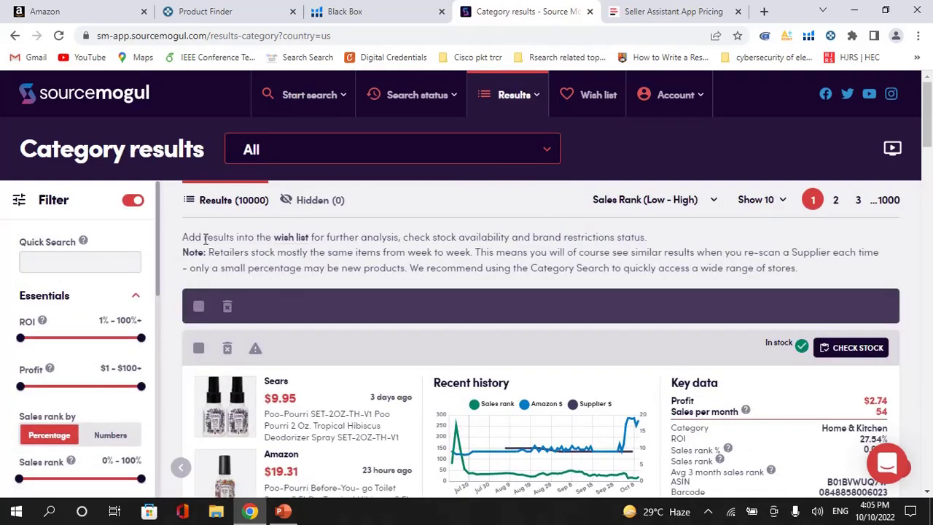
scroll(211, 233, "down", 2)
scroll(206, 245, "up", 2)
Review the list of past category searches and keep the results set to All
left_click(423, 149)
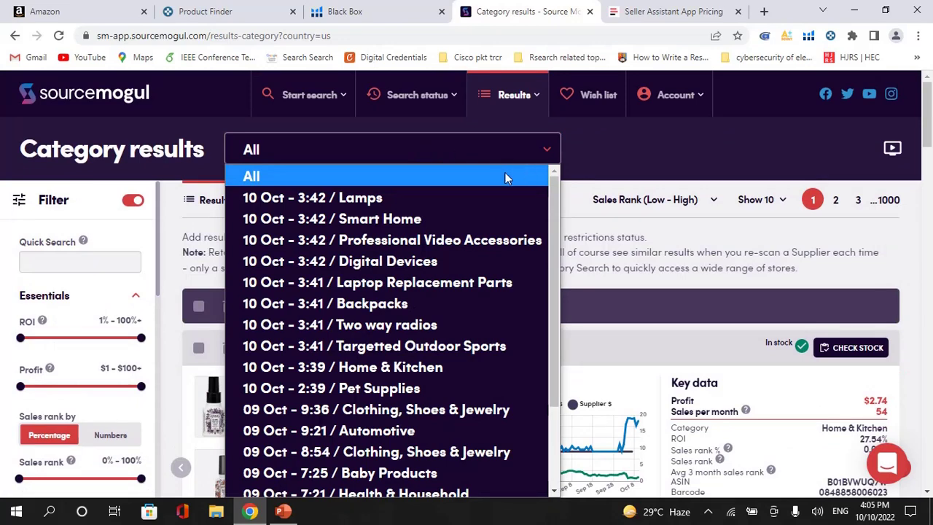
scroll(445, 226, "down", 2)
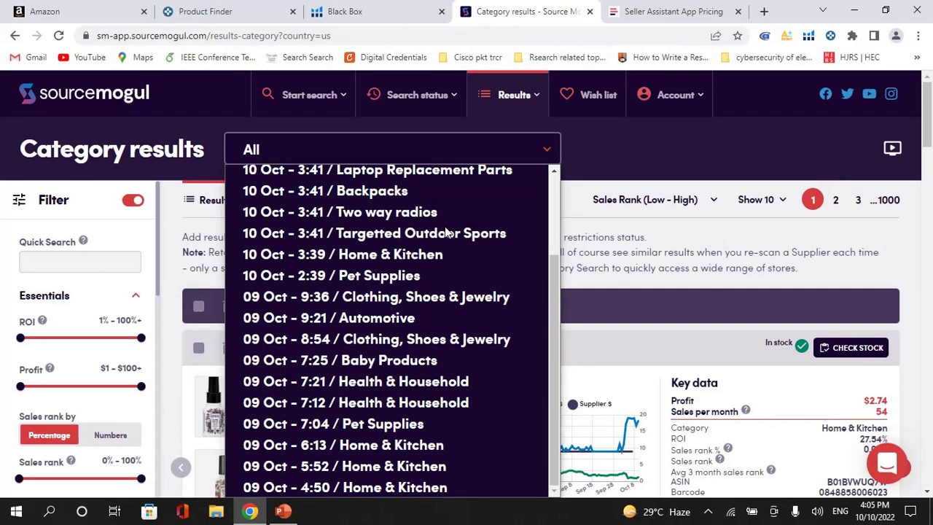
scroll(496, 211, "up", 3)
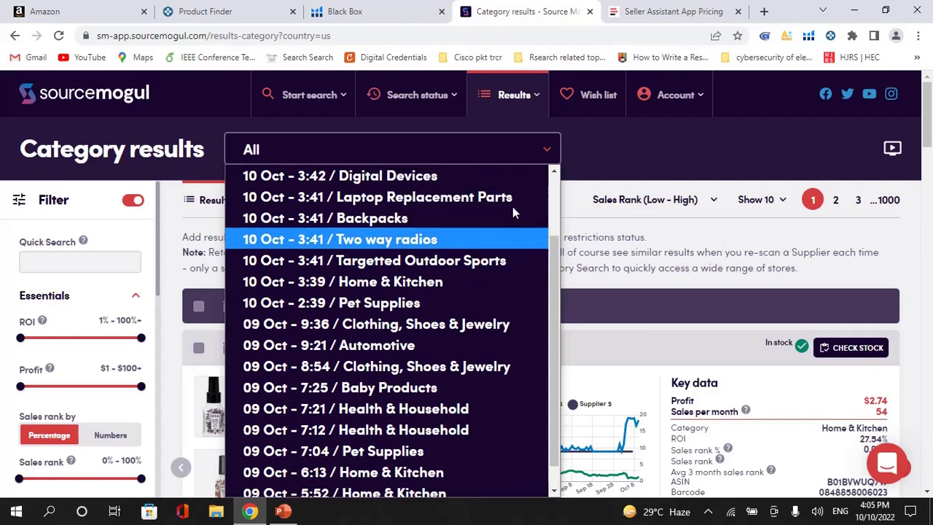
left_click(447, 179)
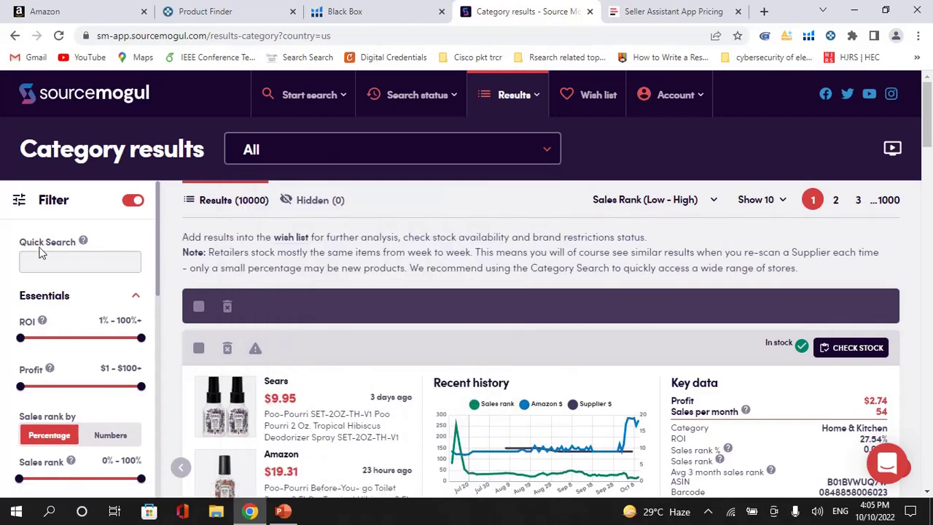
Filter the category results to a minimum ROI of 20% and a minimum profit of $18
scroll(2, 270, "down", 1)
scroll(2, 271, "up", 1)
scroll(2, 280, "down", 3)
scroll(2, 280, "down", 3)
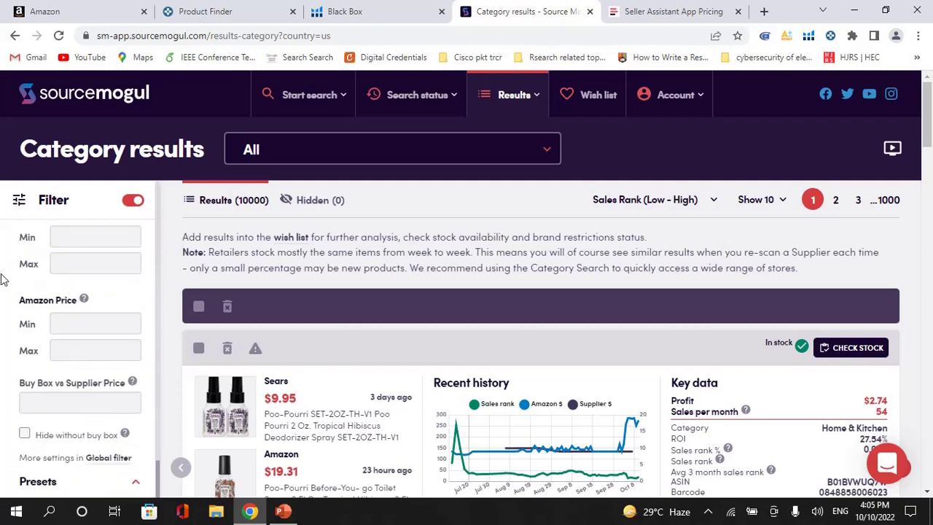
scroll(3, 278, "up", 10)
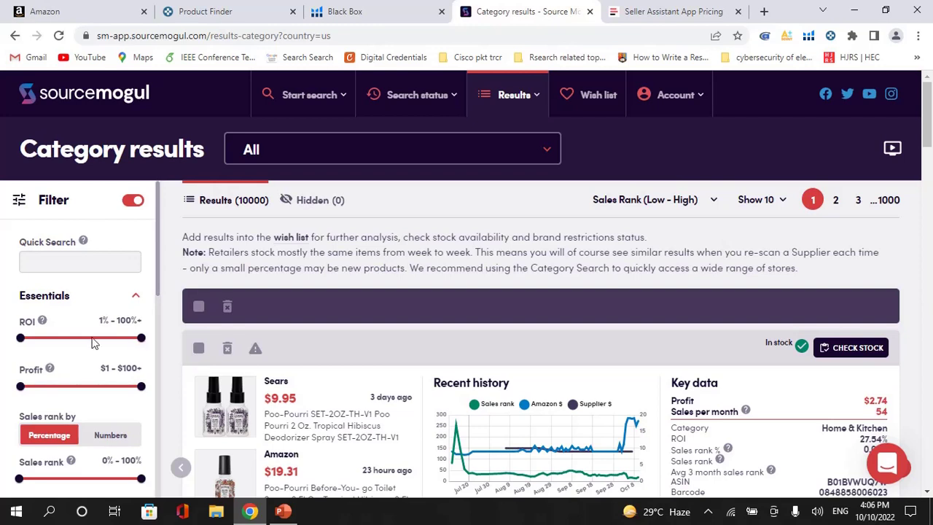
left_click_drag(21, 338, 43, 349)
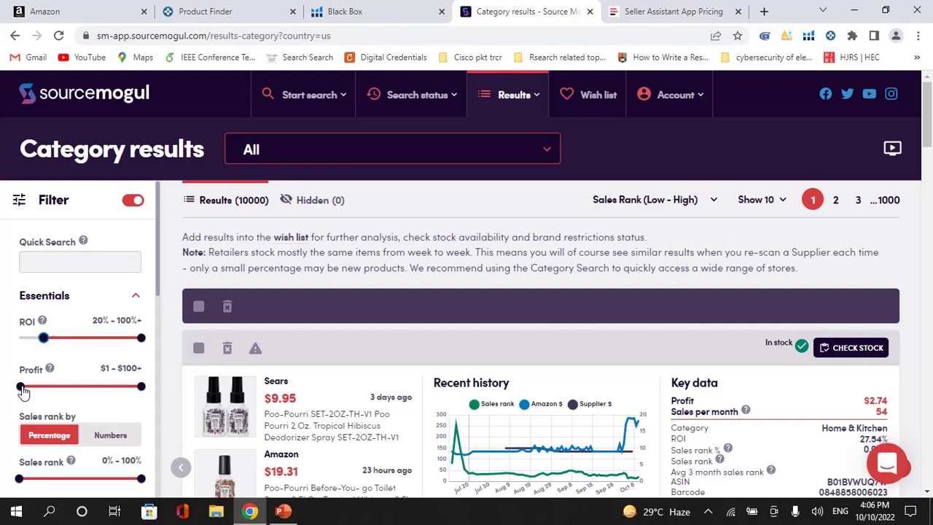
left_click_drag(21, 388, 45, 393)
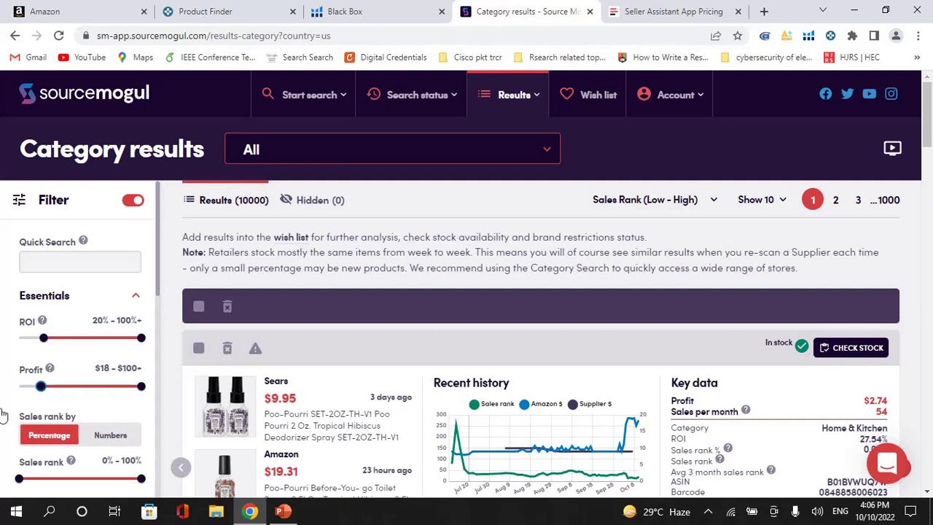
scroll(117, 323, "down", 2)
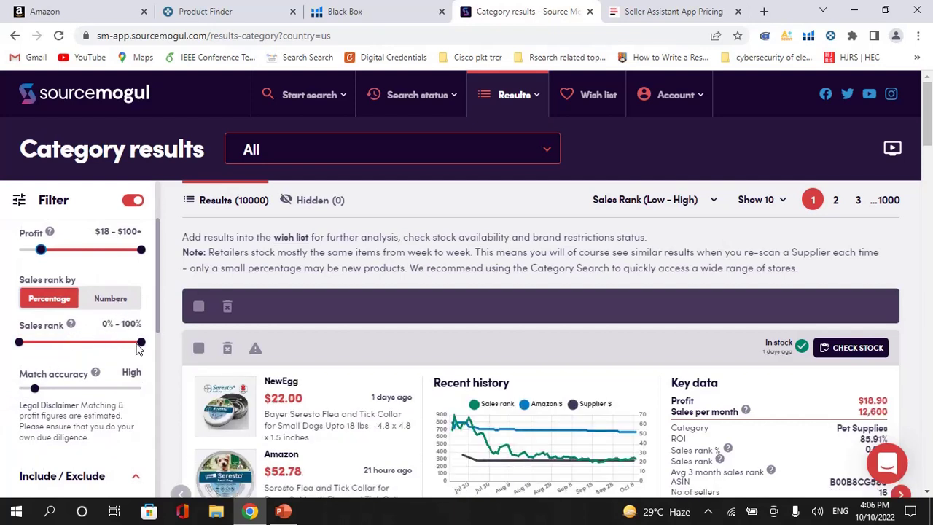
Limit the sales rank filter to 0% - 50% and set the minimum number of sellers to 3
left_click_drag(141, 344, 81, 348)
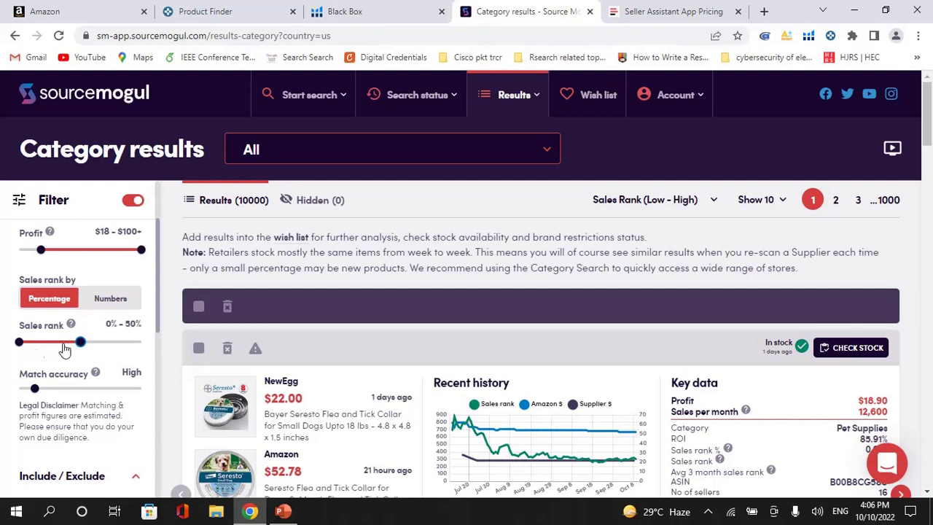
scroll(2, 380, "down", 2)
scroll(2, 381, "down", 2)
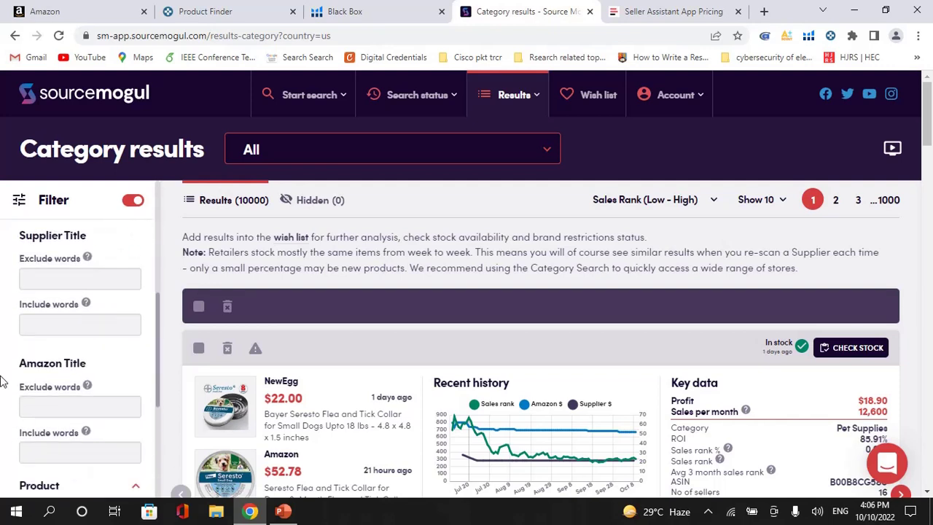
left_click(64, 278)
scroll(3, 362, "down", 1)
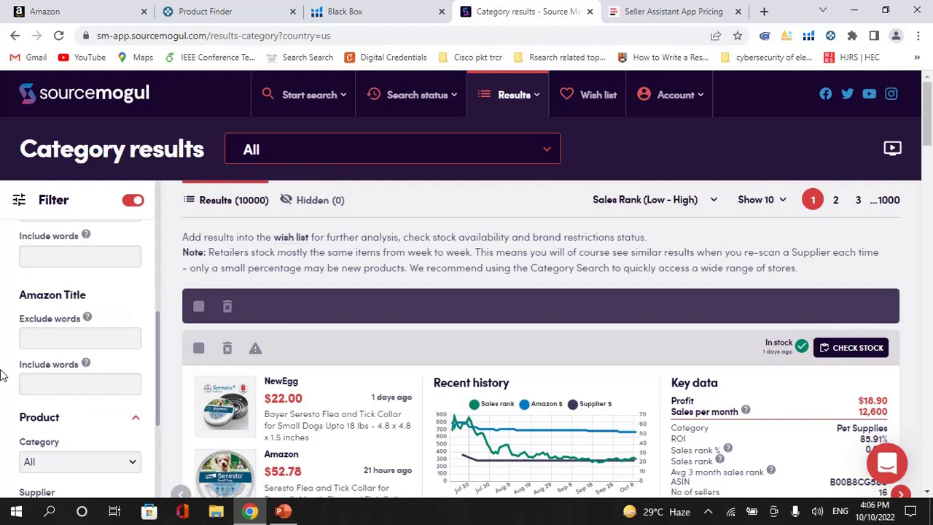
scroll(3, 373, "down", 2)
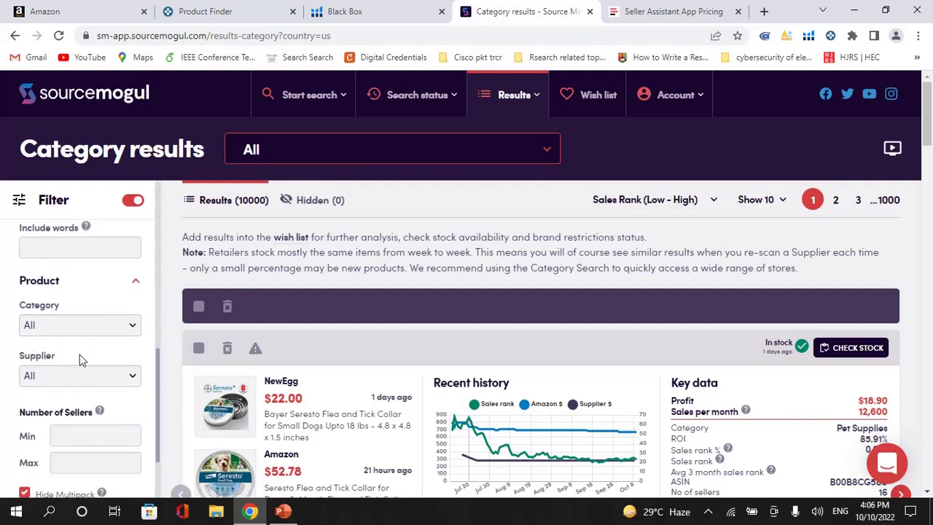
scroll(2, 370, "down", 1)
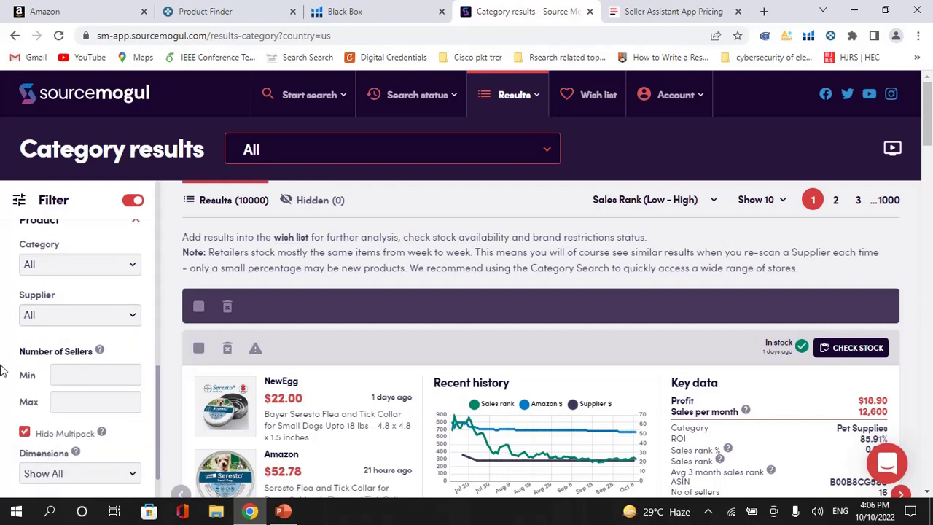
scroll(2, 370, "down", 1)
left_click(87, 297)
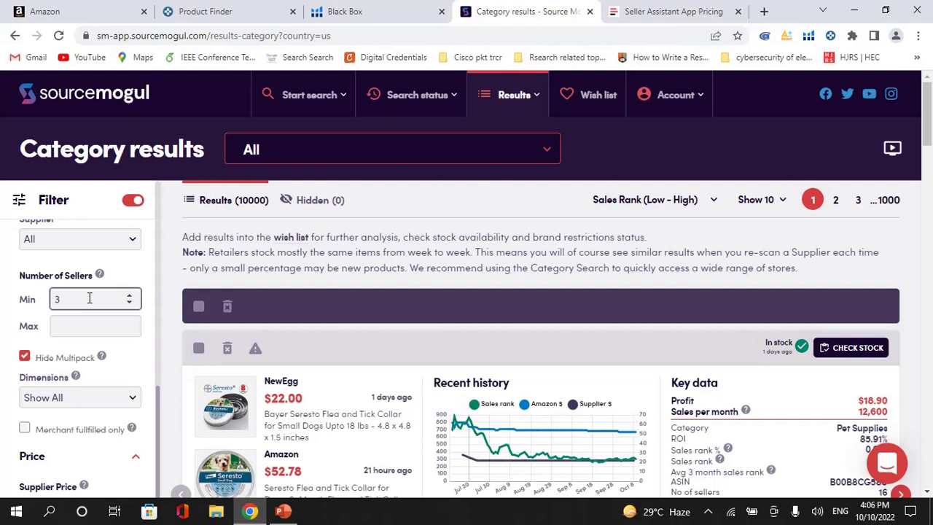
left_click(86, 328)
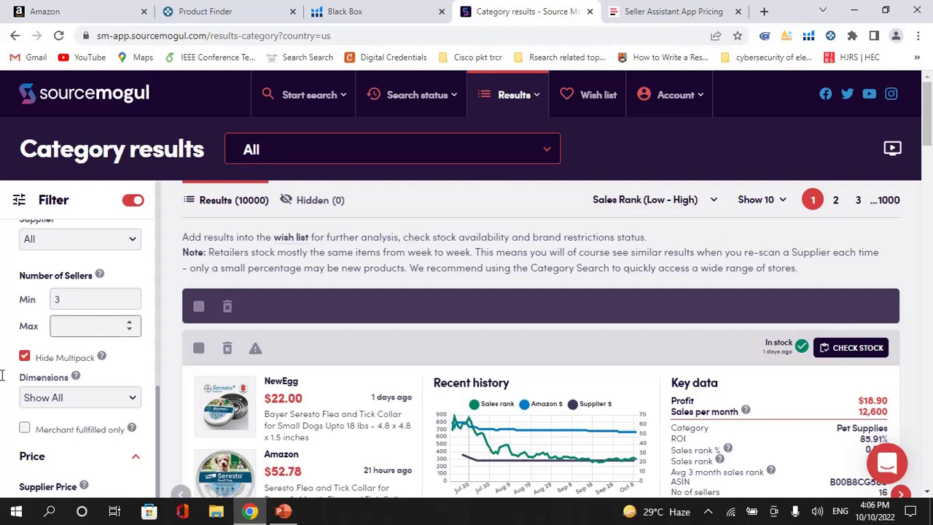
Review the Dimensions filter options and leave the filter on Show All
scroll(6, 368, "down", 1)
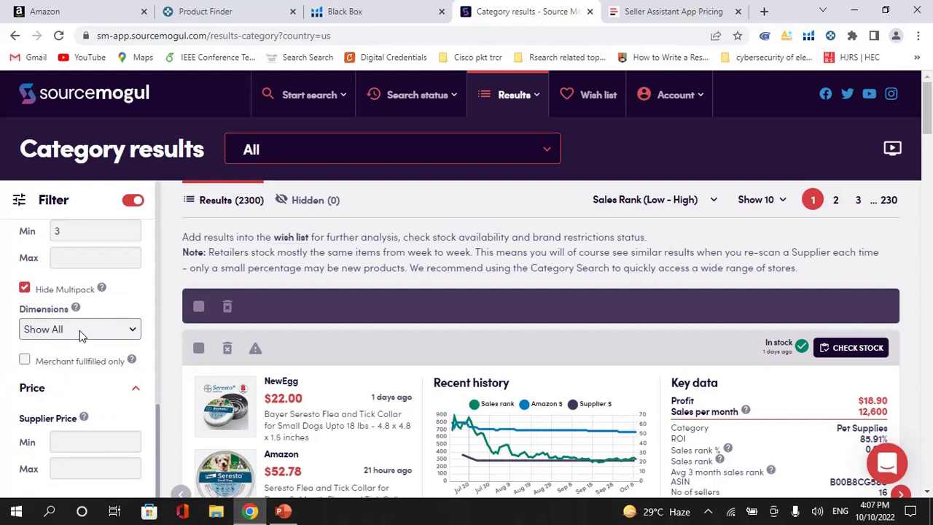
scroll(3, 353, "down", 2)
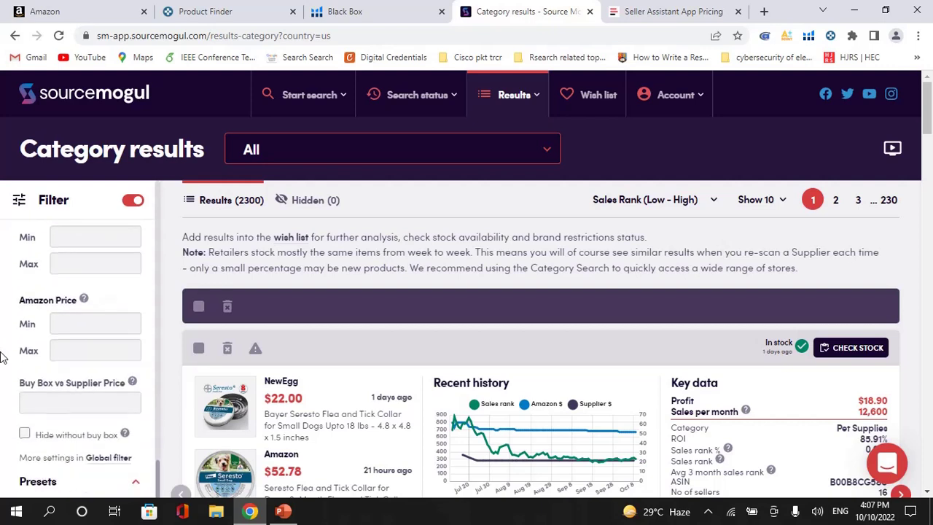
scroll(4, 354, "up", 1)
left_click(110, 266)
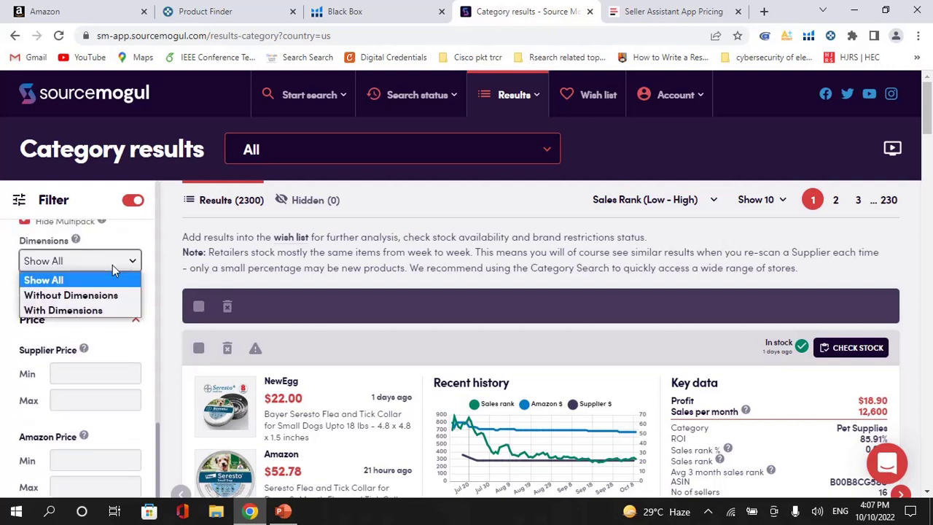
left_click(112, 267)
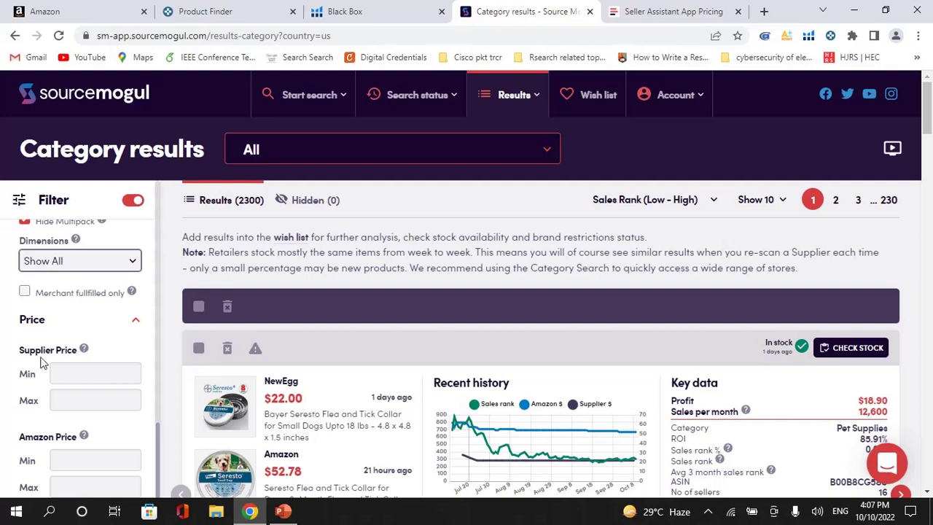
Set the maximum supplier price to 100 and the minimum Amazon price to 50
left_click(102, 371)
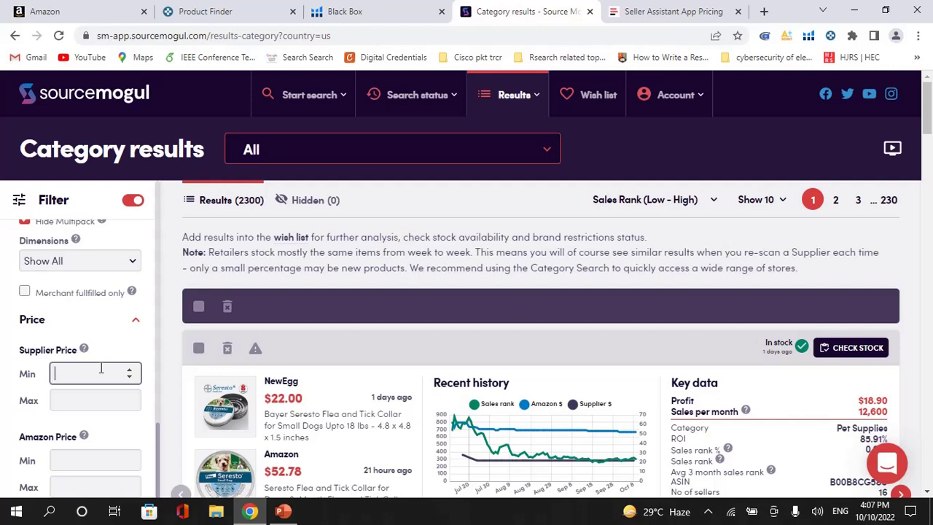
left_click(68, 399)
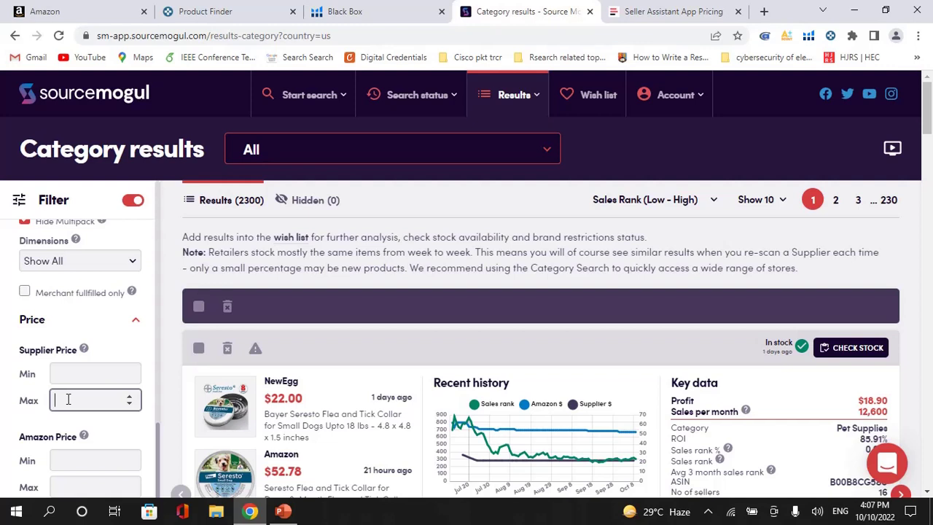
type("100")
scroll(4, 409, "down", 1)
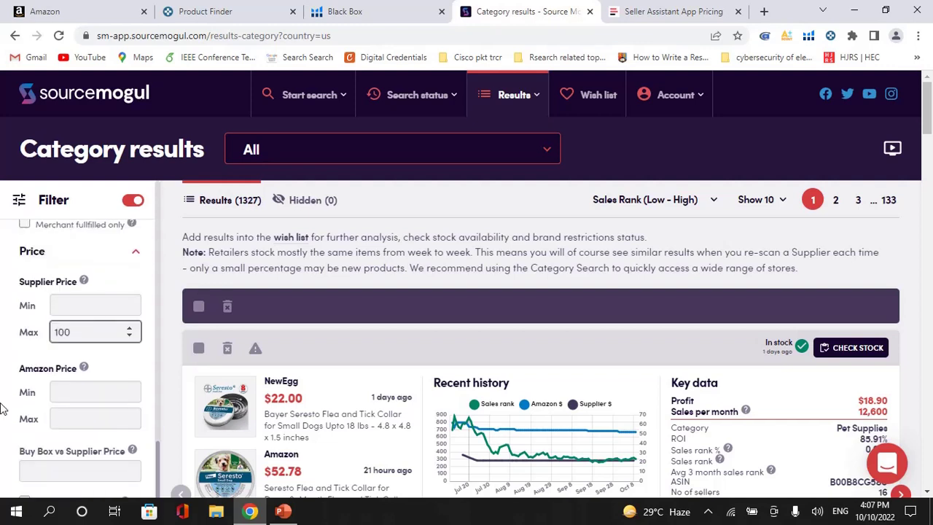
left_click(69, 392)
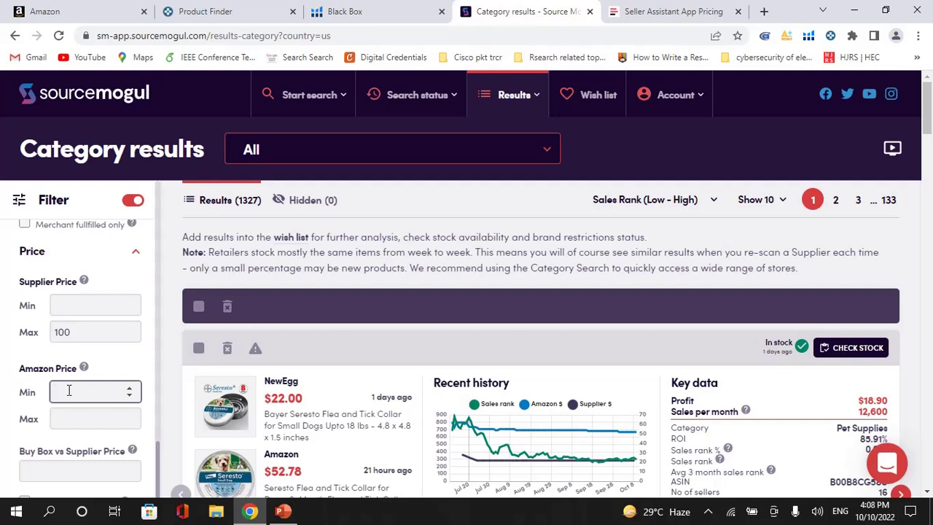
type("50")
Hide the products without a buy box from the category results
scroll(4, 393, "down", 1)
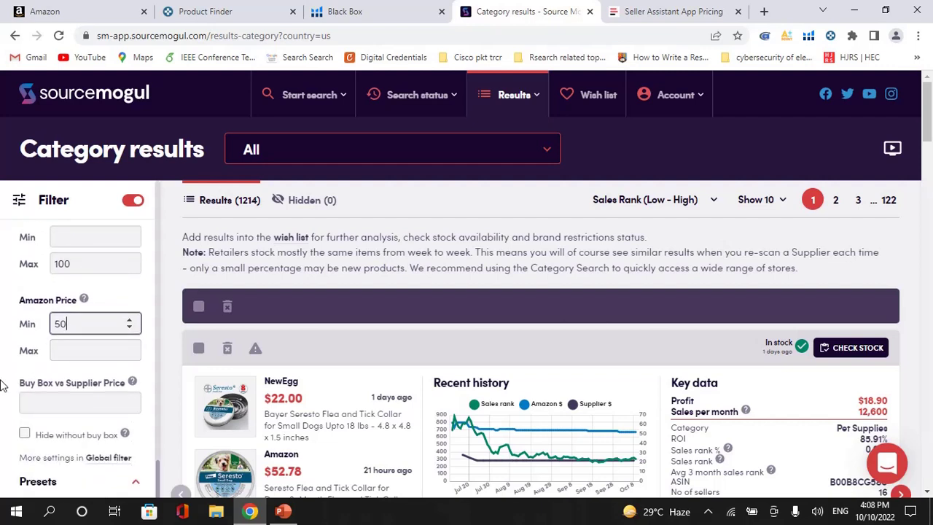
scroll(4, 386, "down", 1)
scroll(11, 374, "down", 1)
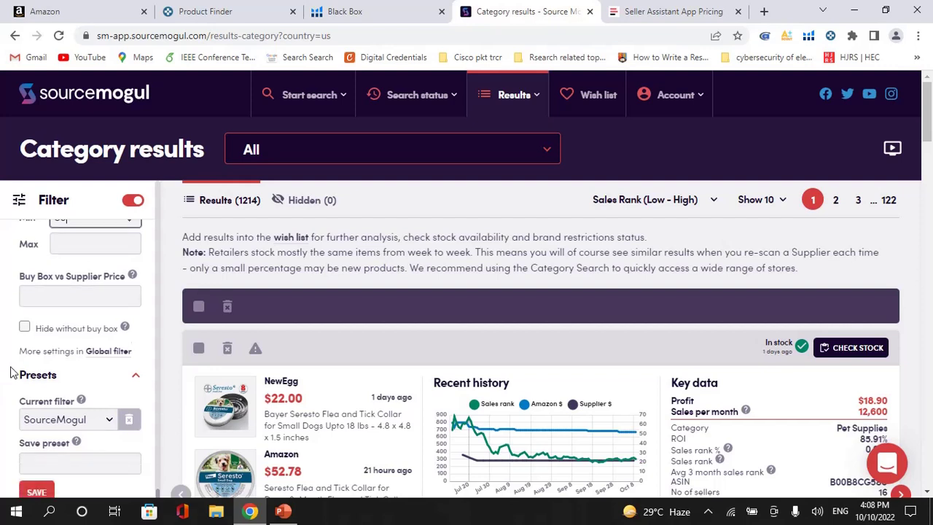
scroll(11, 373, "down", 1)
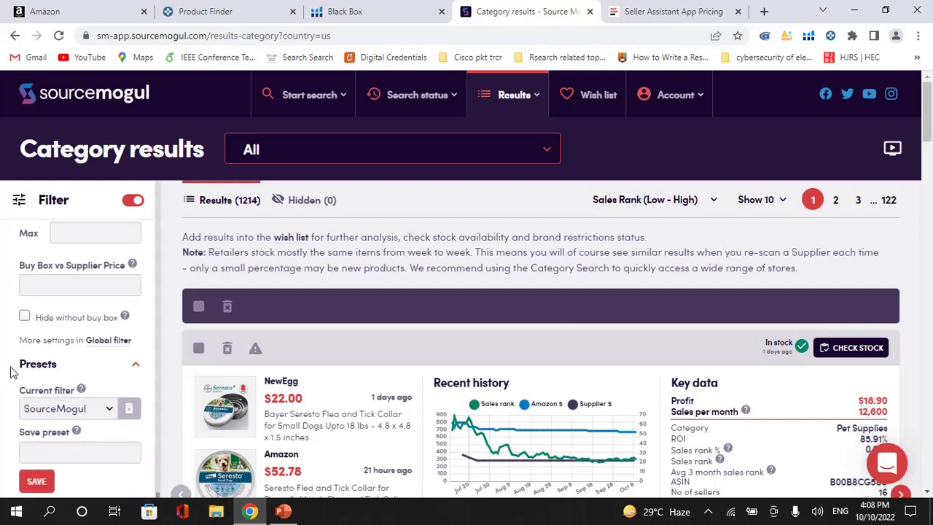
left_click(25, 318)
scroll(3, 365, "down", 1)
Show 30 results per page and review the sort options, keeping Sales Rank (Low - High)
scroll(4, 365, "up", 15)
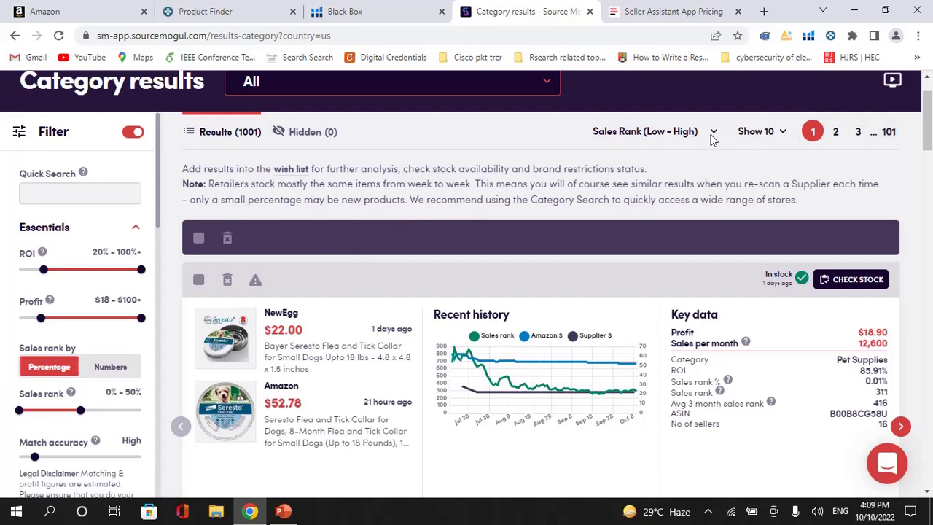
left_click(780, 132)
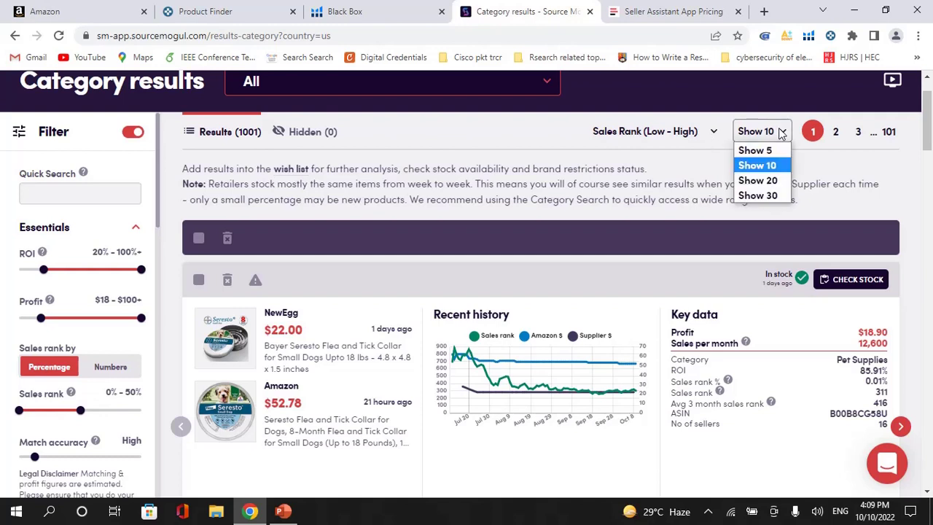
left_click(758, 195)
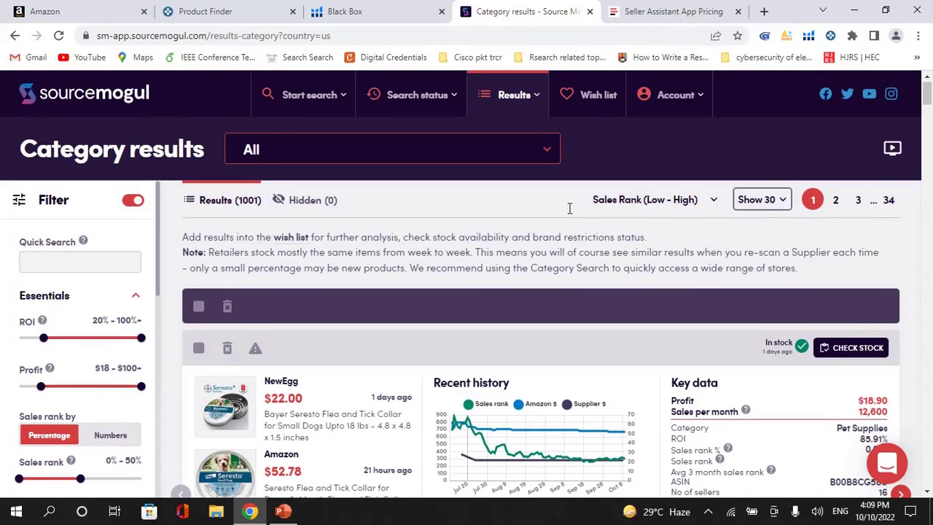
left_click(715, 200)
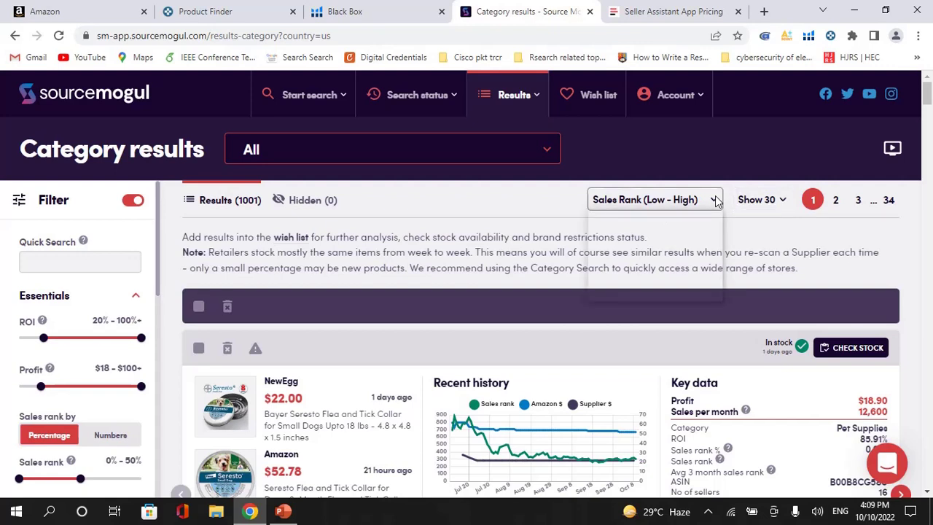
left_click(717, 202)
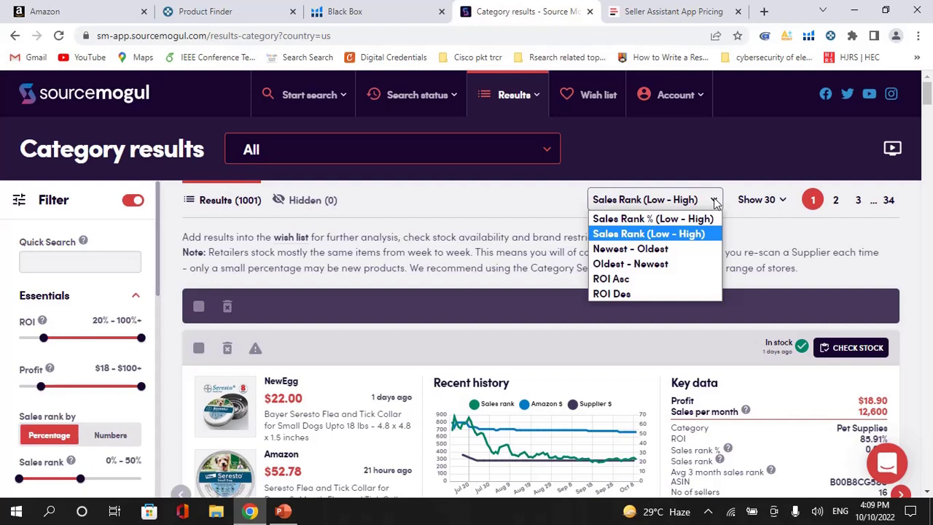
left_click(715, 201)
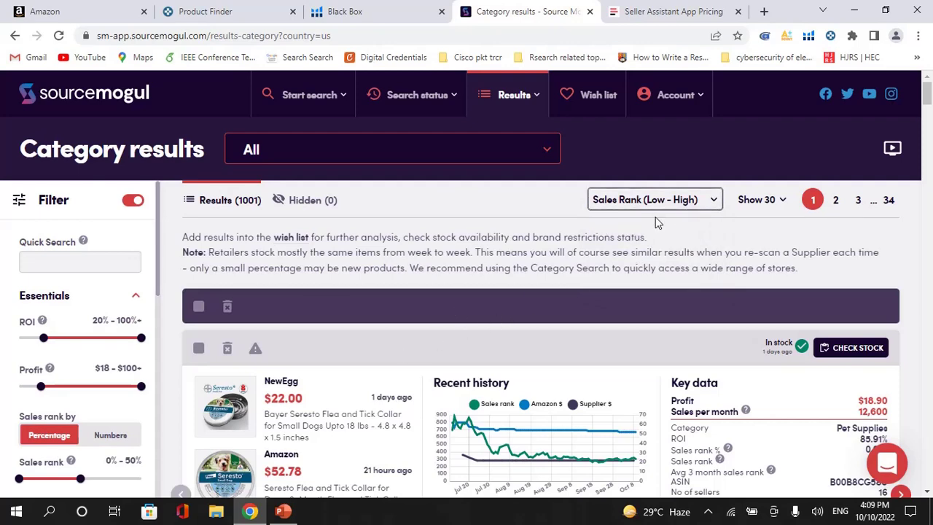
Examine the first result's supplier and Amazon prices, its recent history and its key data, including the number of sellers
scroll(375, 350, "down", 2)
scroll(323, 341, "down", 2)
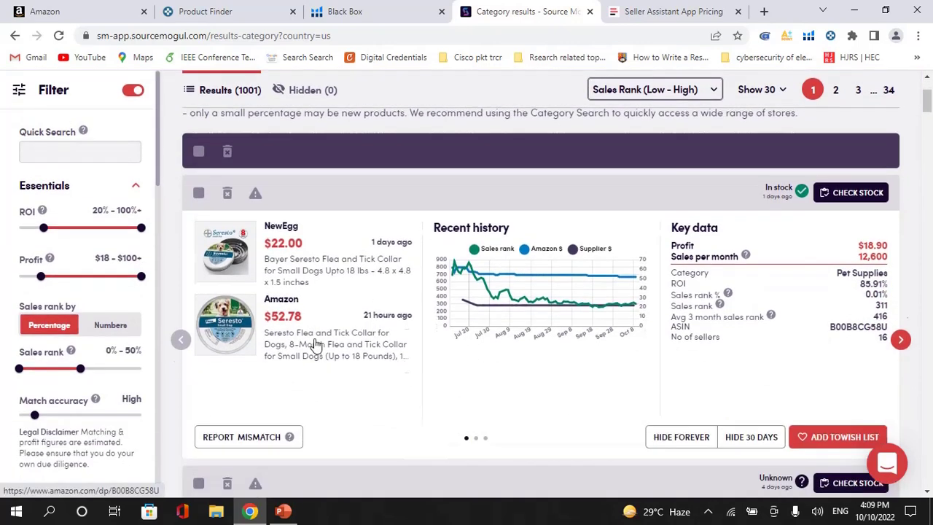
scroll(546, 216, "up", 1)
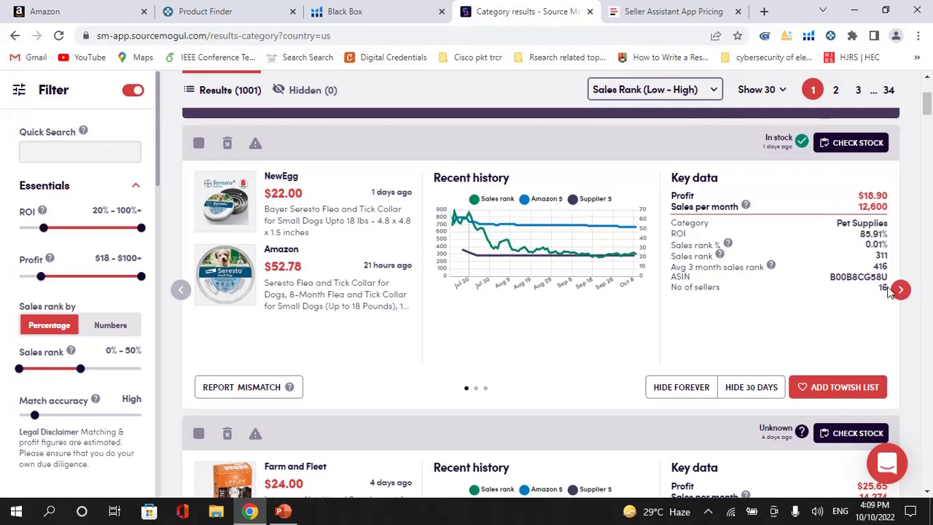
left_click_drag(888, 291, 826, 294)
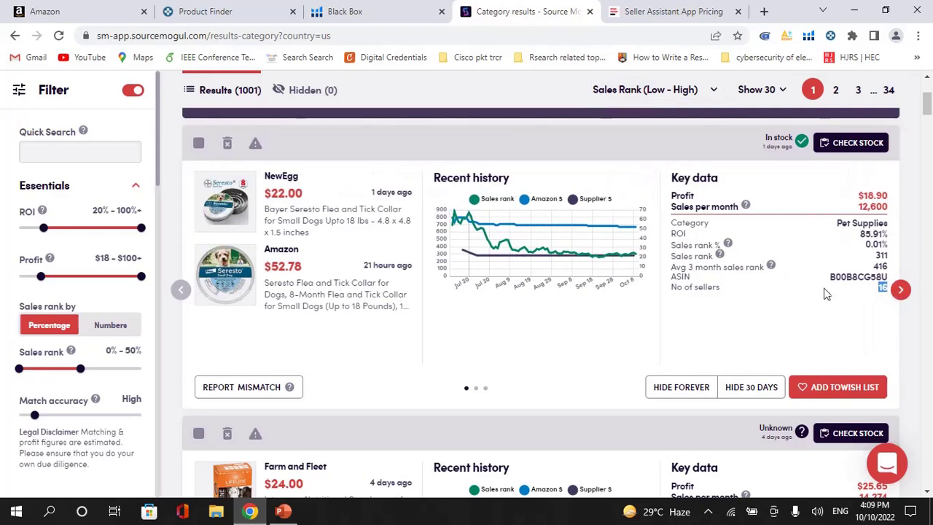
left_click(824, 300)
Examine the first result's product competition, product details and spec, and the costs and estimated profit in its fees calculator
left_click(901, 291)
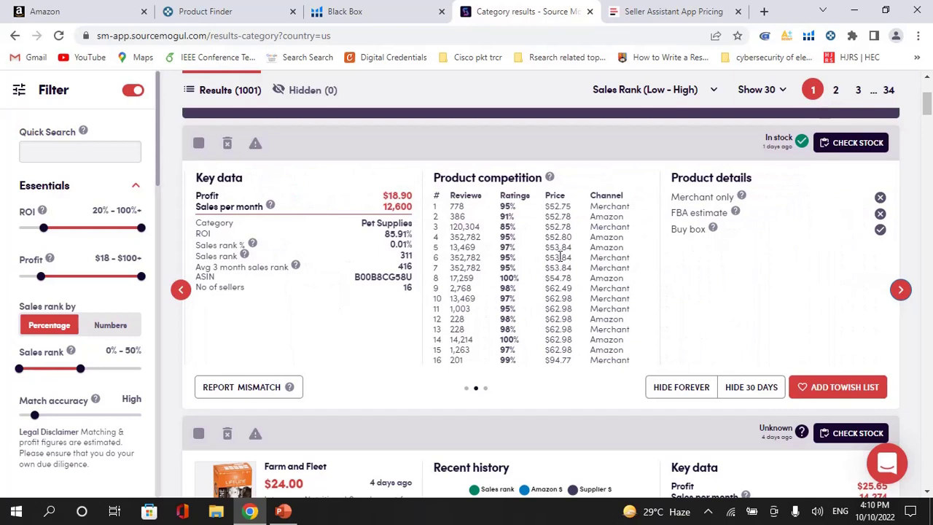
left_click(901, 291)
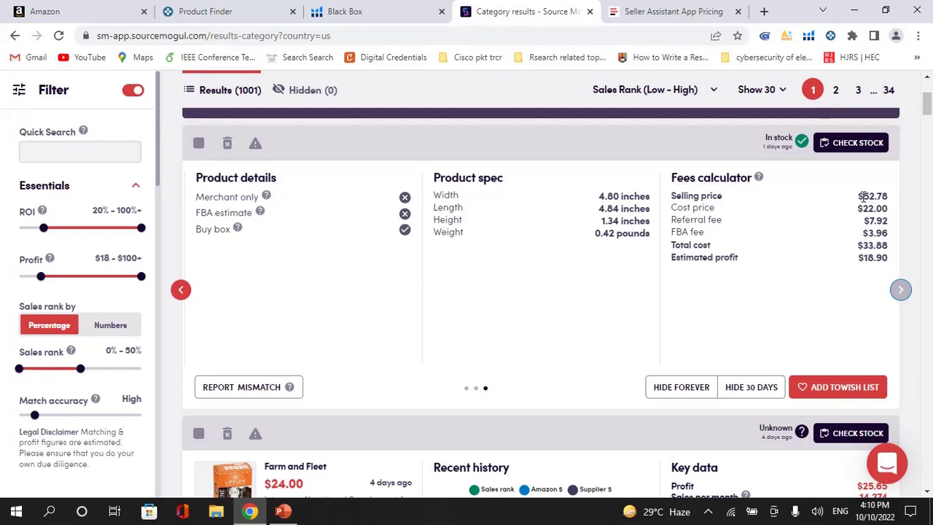
mouse_move(864, 196)
left_mouse_down()
mouse_move(878, 196)
mouse_move(864, 208)
mouse_move(874, 208)
left_mouse_up()
left_click_drag(872, 221, 875, 221)
mouse_move(868, 233)
left_mouse_down()
mouse_move(882, 234)
mouse_move(867, 246)
left_mouse_up()
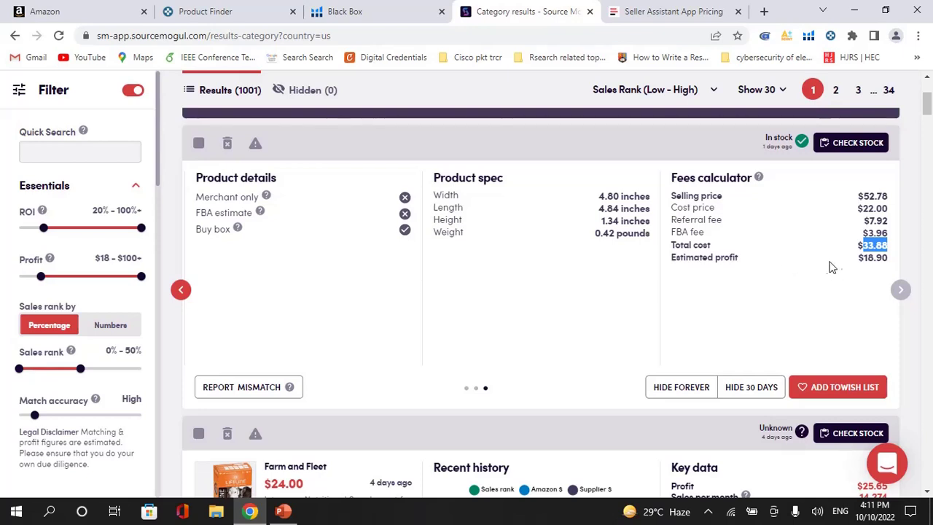
left_click_drag(867, 258, 877, 258)
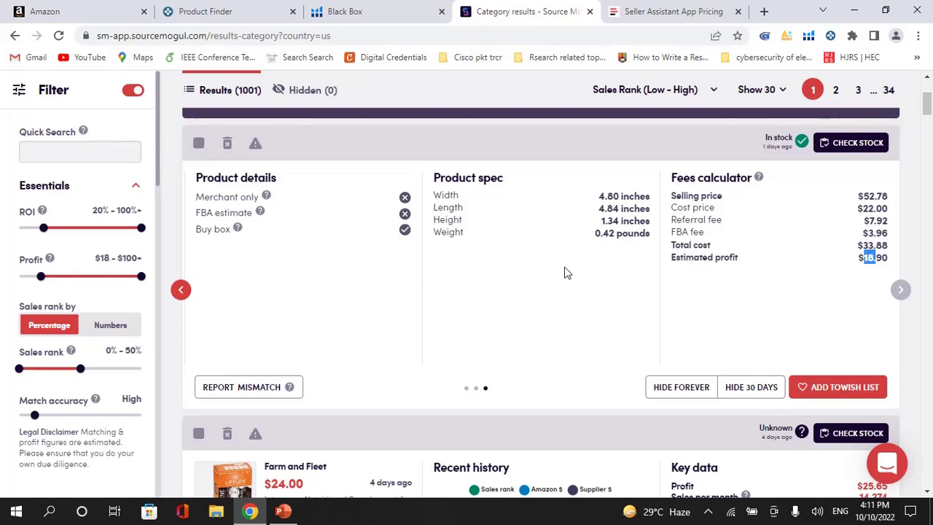
Open the Amazon listing of the first result, the Seresto small dog collar, and switch to the Seller Assistant App pricing page
left_click(180, 291)
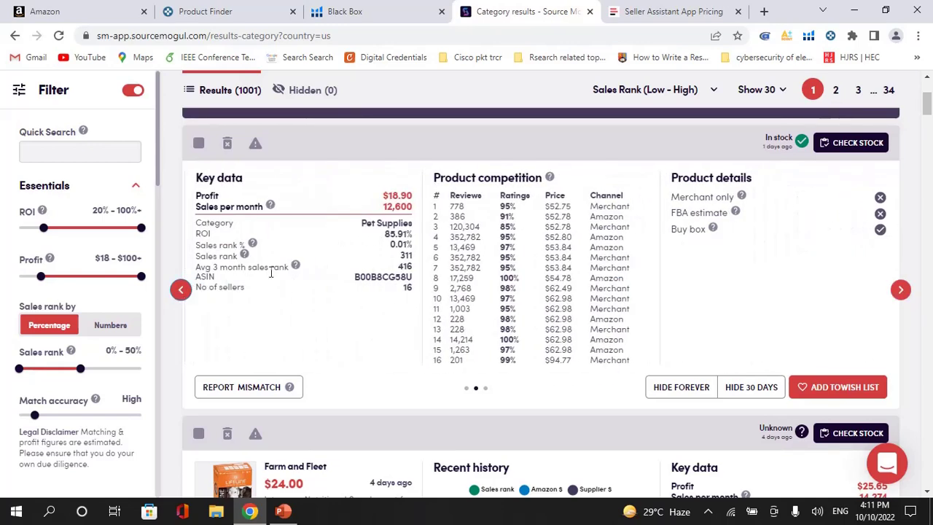
left_click(184, 291)
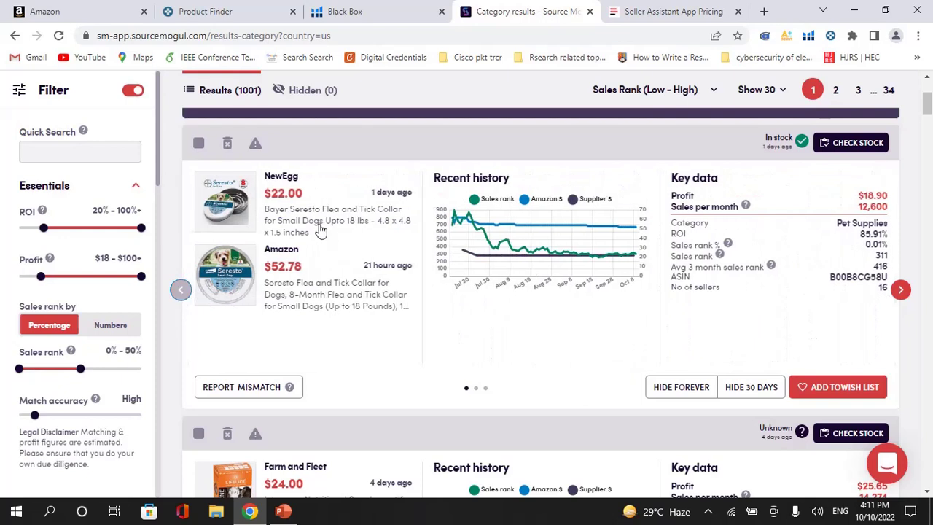
left_click(309, 288)
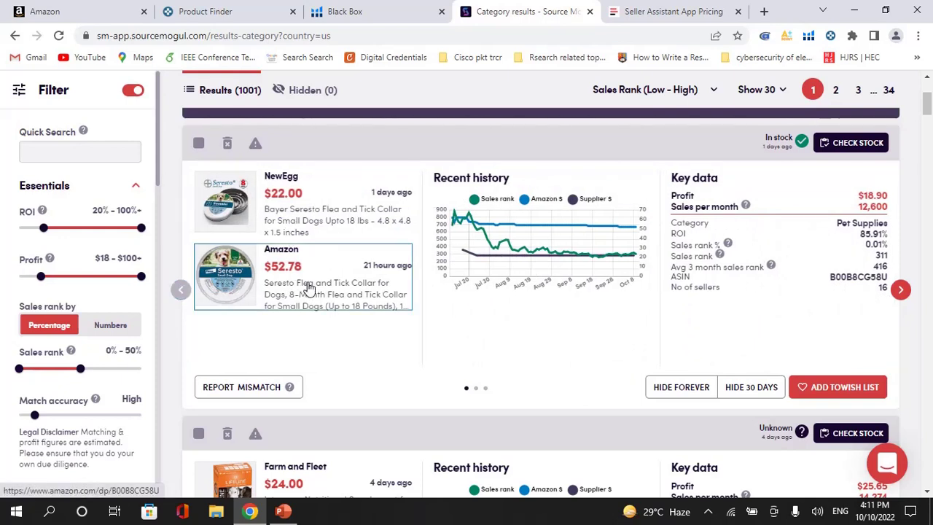
left_click(667, 13)
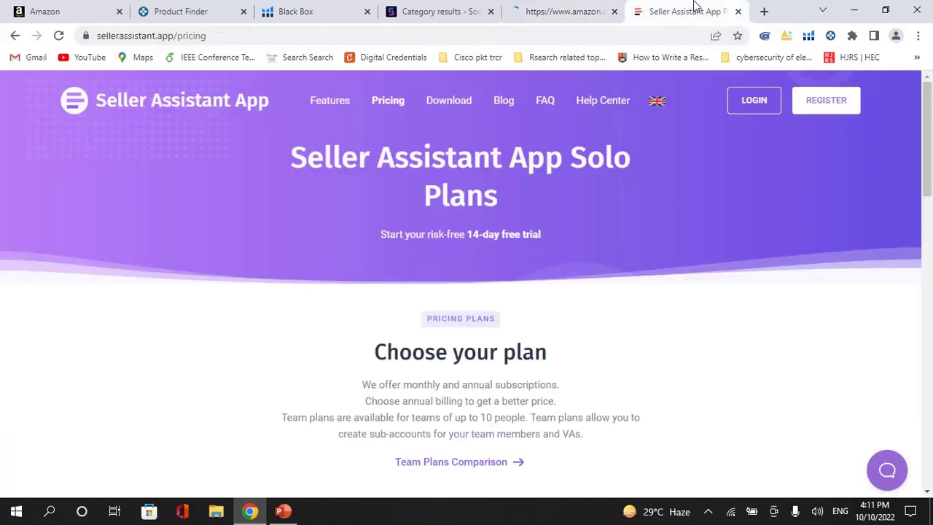
Close the Seller Assistant App pricing page and expand the extension's full product data on the Seresto small dog collar listing
left_click(738, 12)
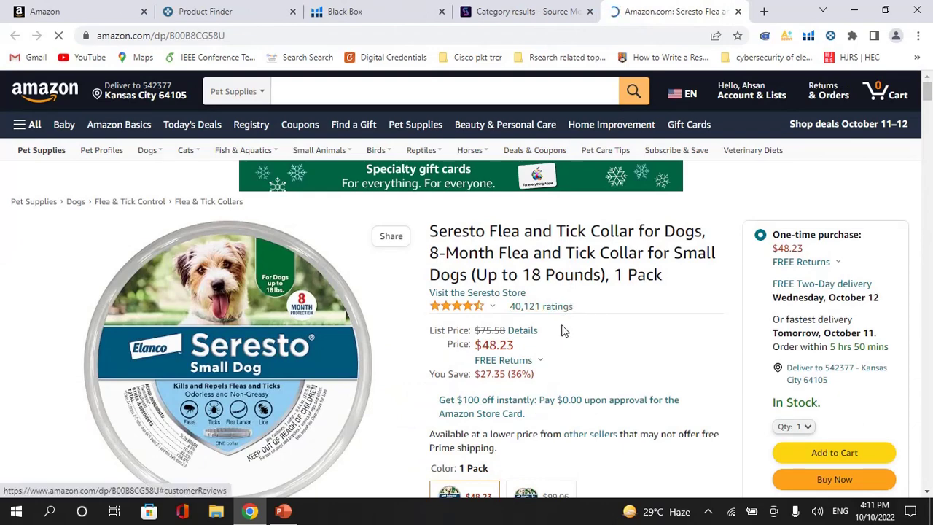
scroll(591, 302, "down", 2)
scroll(590, 298, "up", 1)
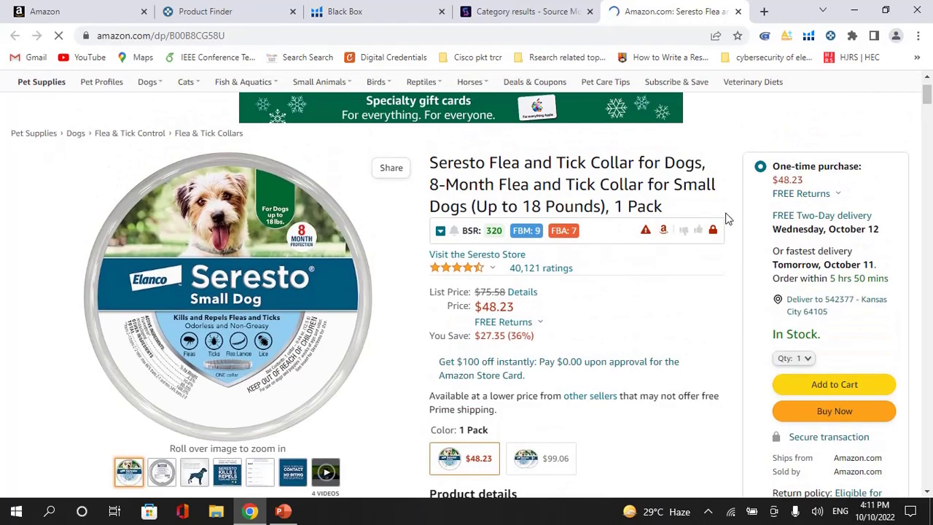
left_click(439, 232)
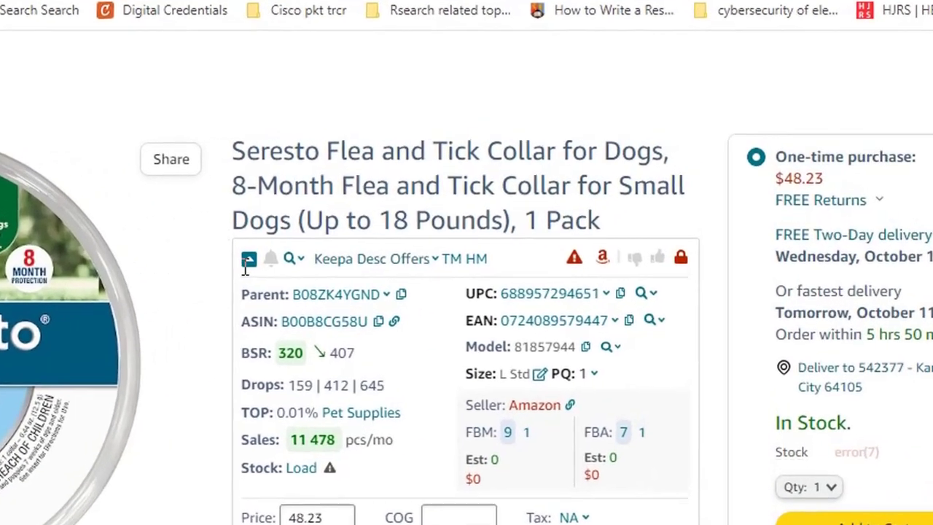
Examine the selling restriction, Amazon seller and product risk alerts for the Seresto collar in the Seller Assistant data
mouse_move(665, 286)
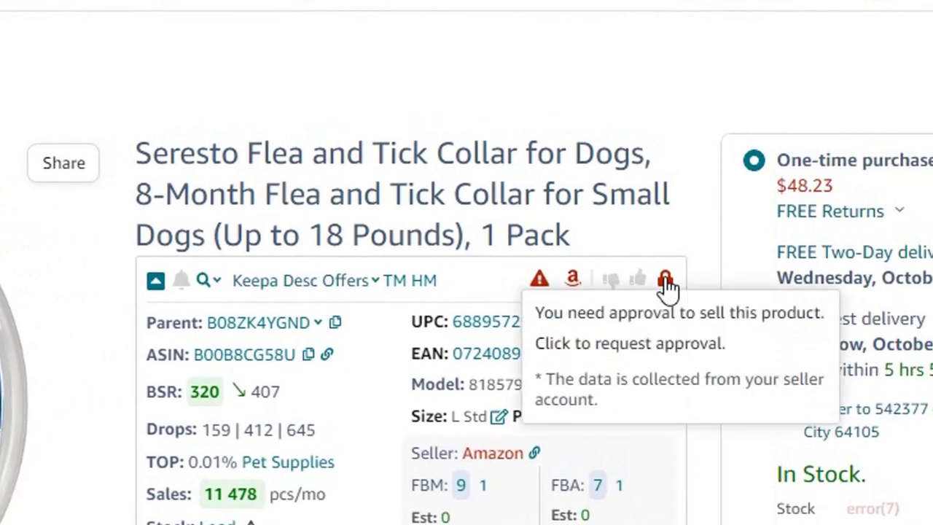
scroll(665, 286, "down", 2)
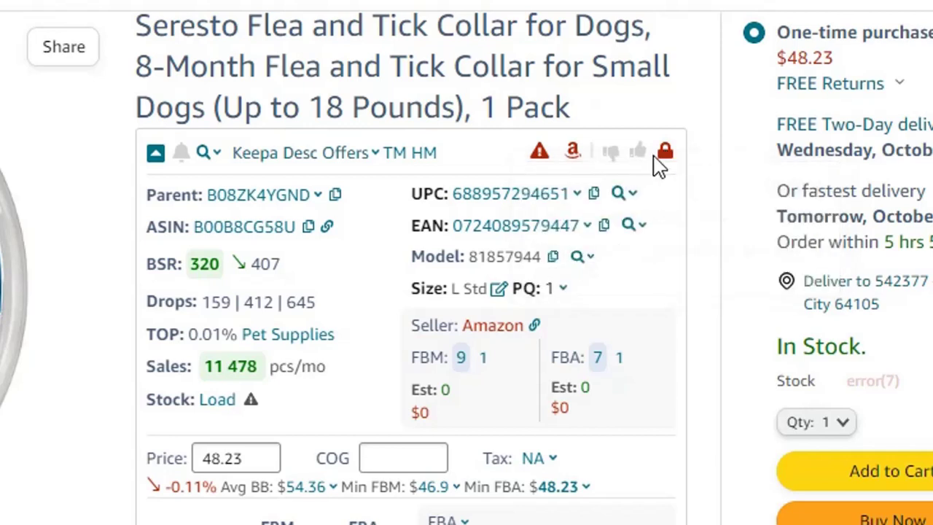
mouse_move(665, 165)
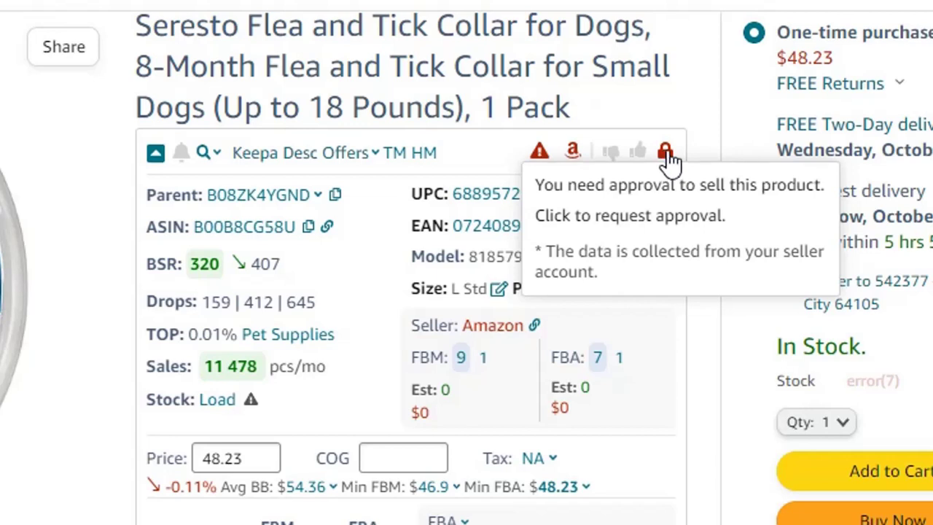
mouse_move(576, 161)
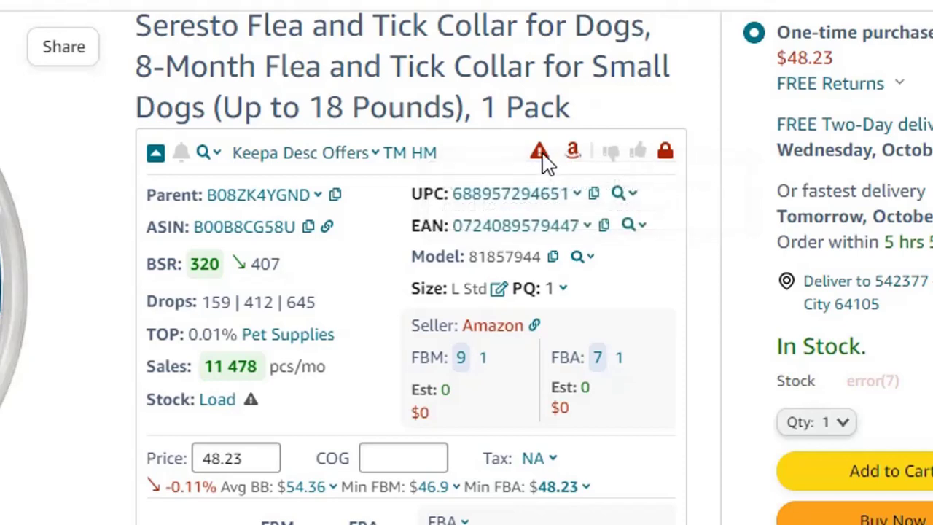
mouse_move(543, 161)
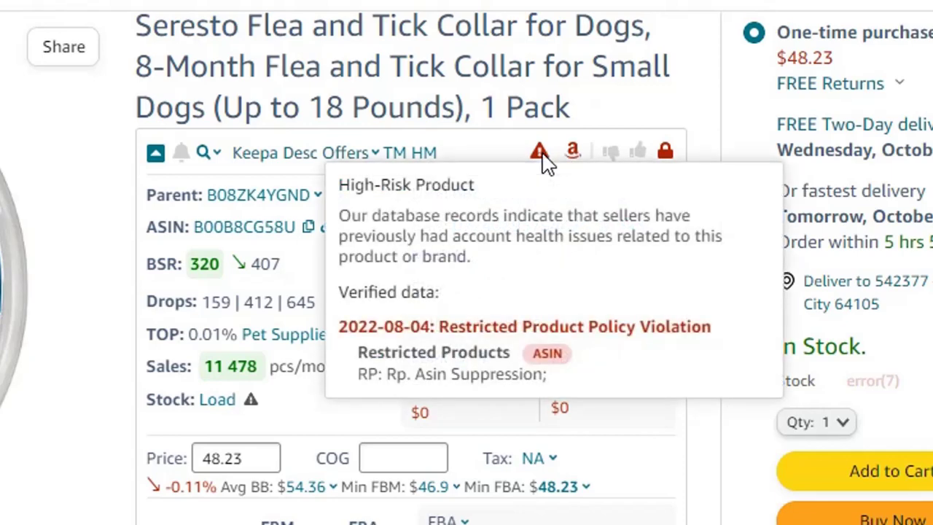